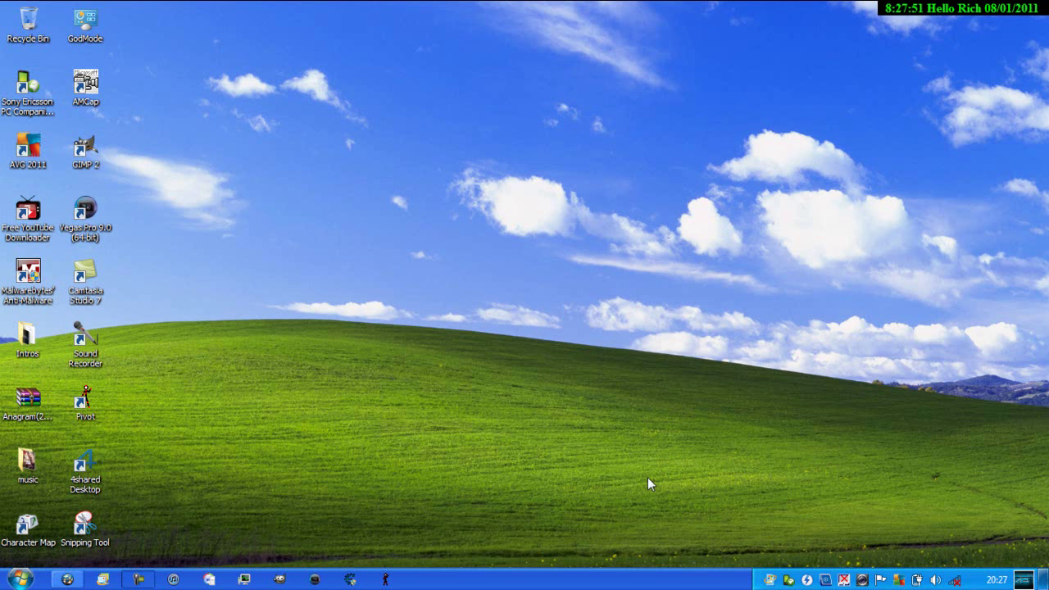
Step: Open the desktop's Personalization window, scroll through it, and close it again
{"action": "left_click", "coordinate": [597, 311]}
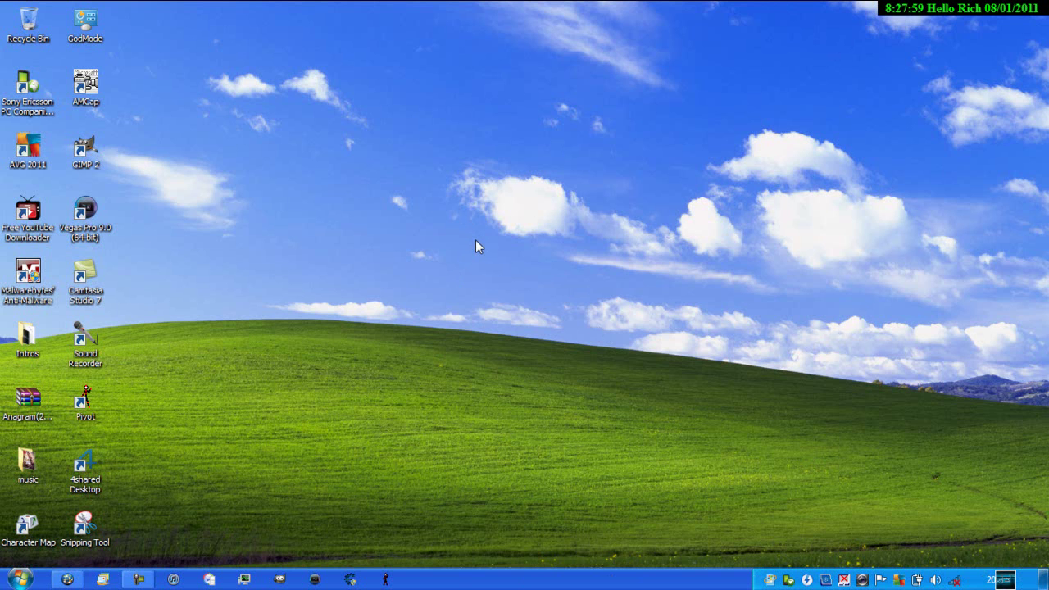
{"action": "right_click", "coordinate": [446, 298]}
{"action": "left_click", "coordinate": [529, 495]}
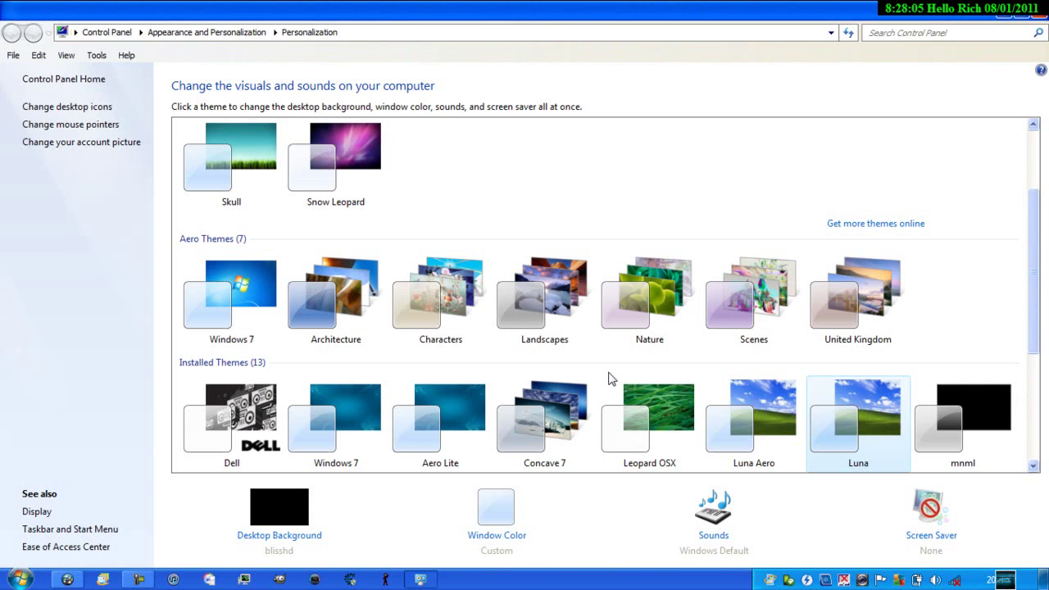
{"action": "scroll", "coordinate": [435, 277], "scroll_direction": "down", "scroll_amount": 1}
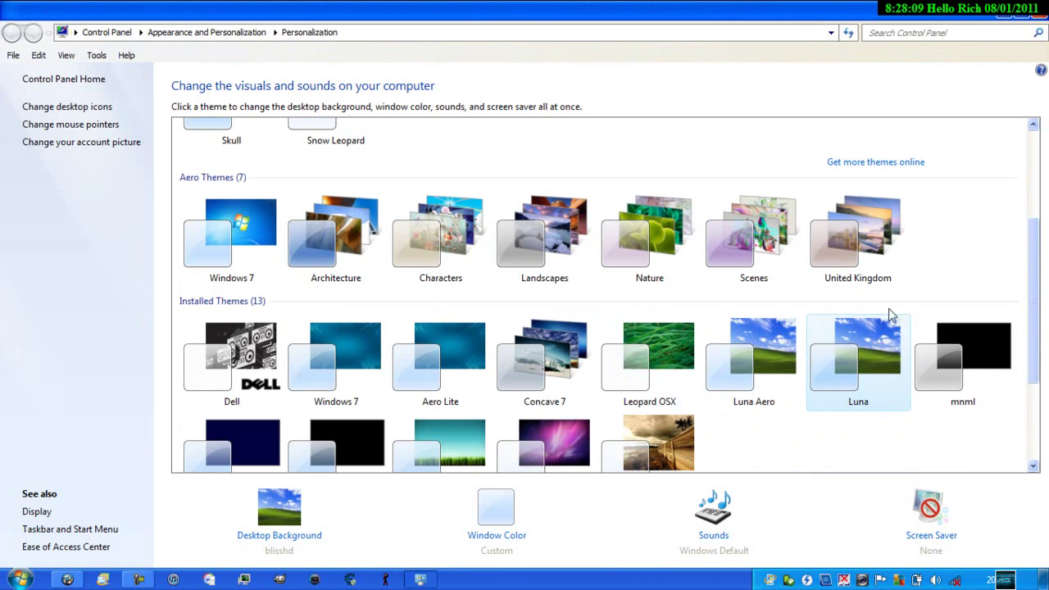
{"action": "left_click", "coordinate": [1035, 10]}
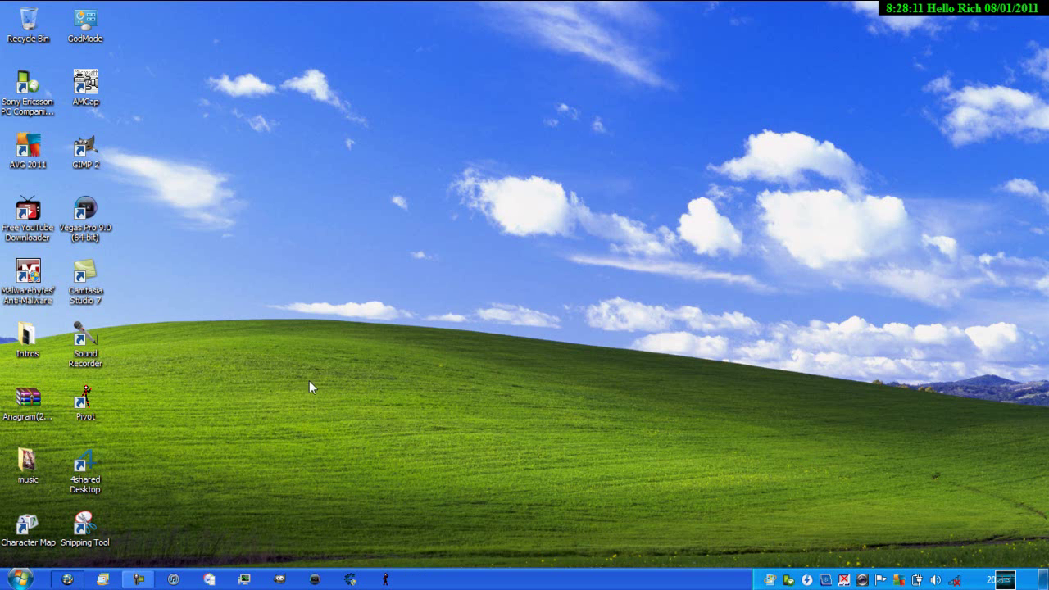
Step: Open RockMelt and type 'luna theme' into the Google search box
{"action": "left_click", "coordinate": [68, 579]}
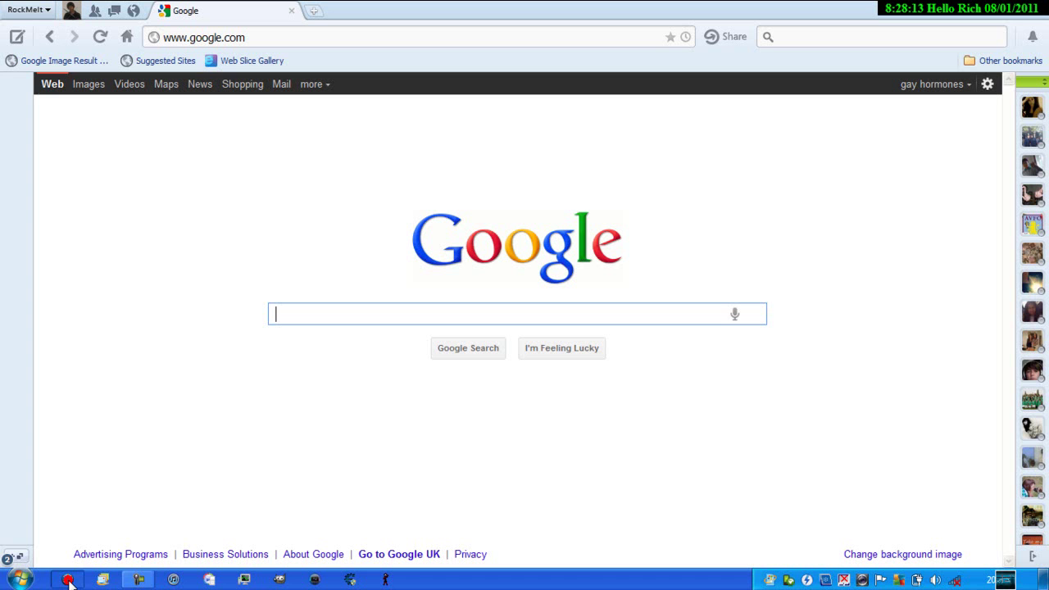
{"action": "left_click", "coordinate": [393, 326]}
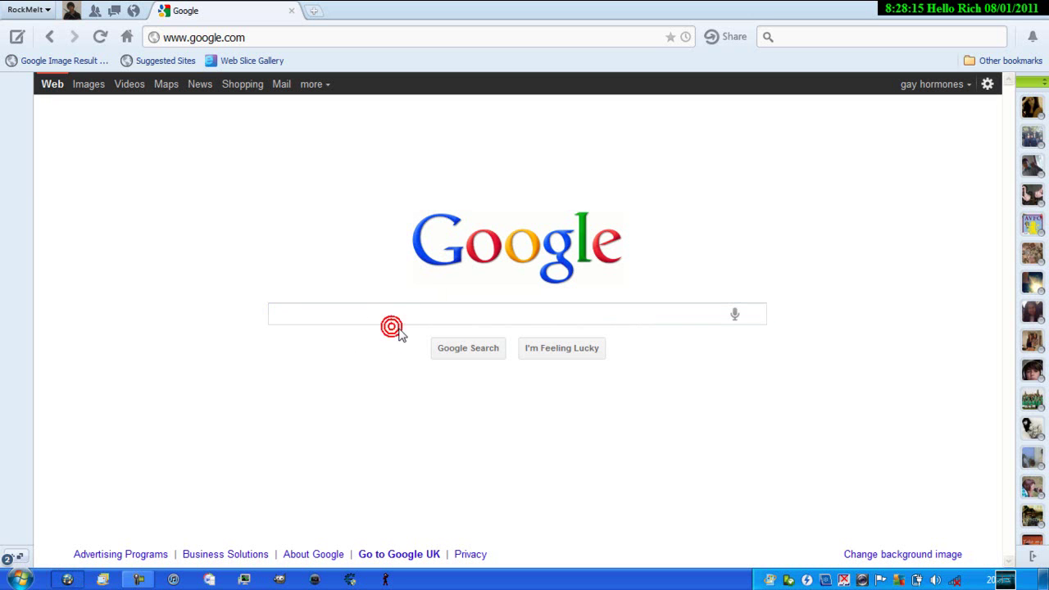
{"action": "left_click", "coordinate": [403, 318]}
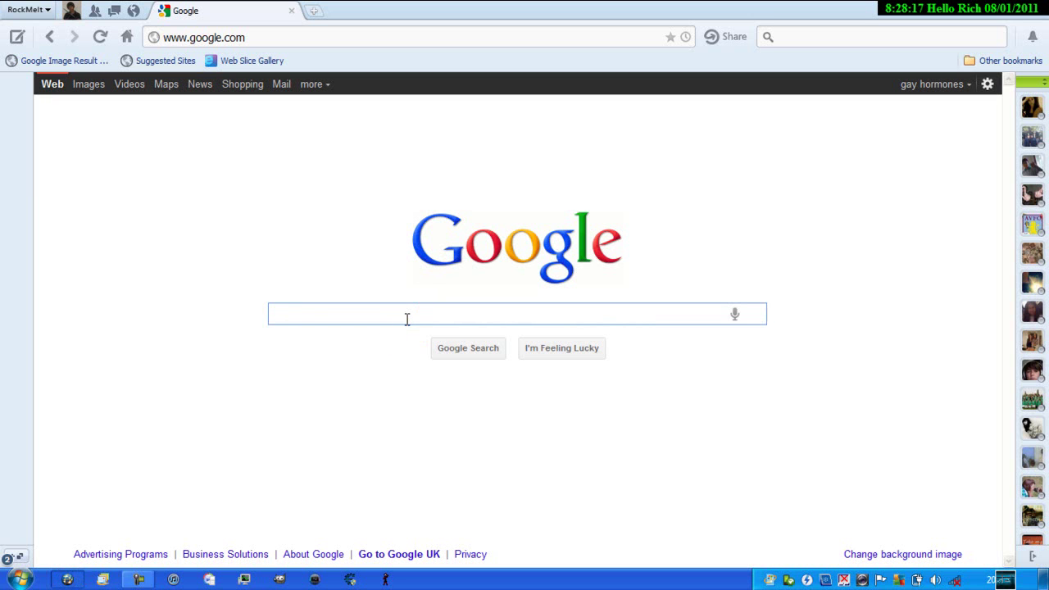
{"action": "type", "text": "ouna themm"}
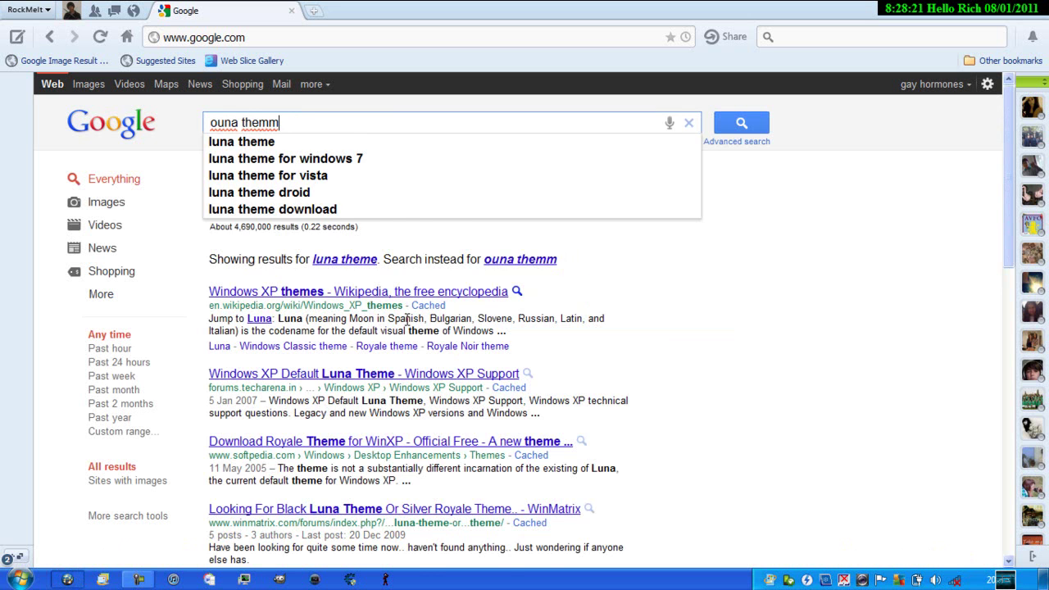
{"action": "key", "text": "BackSpace"}
{"action": "type", "text": "eme"}
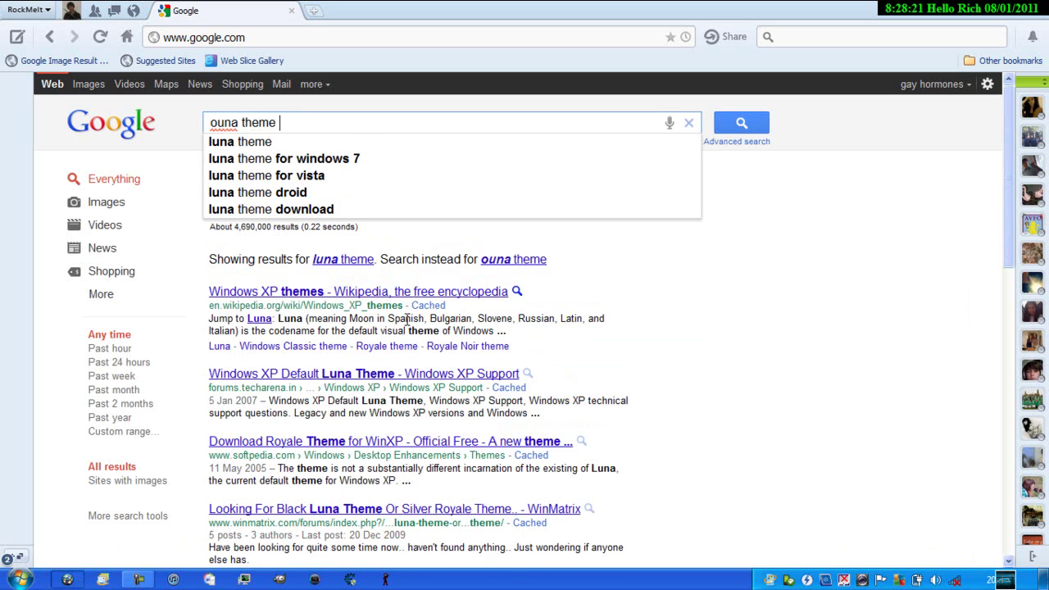
Step: Run the 'luna theme for windows 7' suggestion and scroll the results
{"action": "key", "text": "Down"}
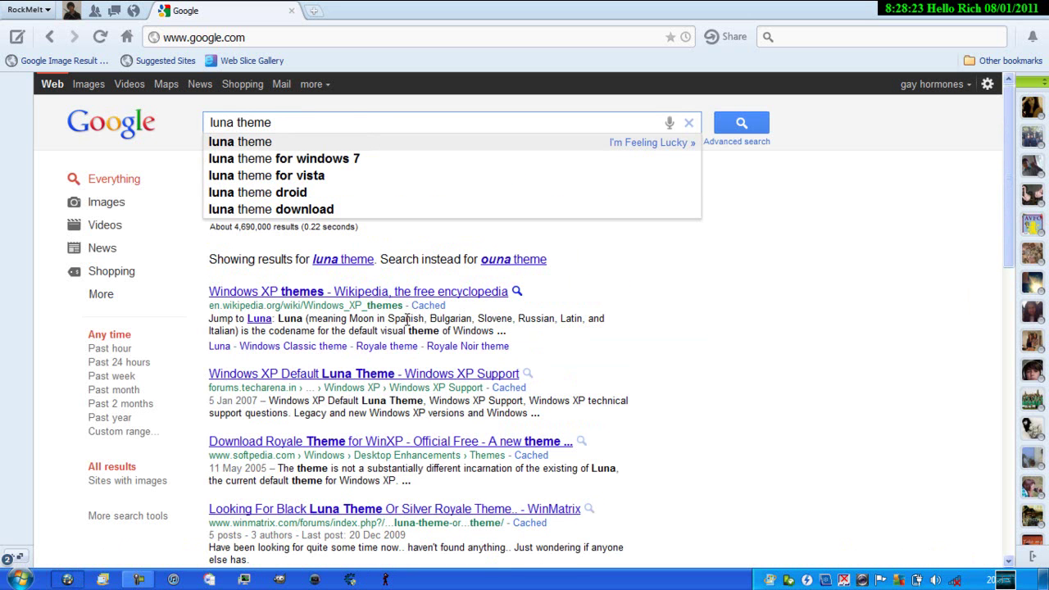
{"action": "key", "text": "Down"}
{"action": "key", "text": "Down"}
{"action": "key", "text": "Up"}
{"action": "key", "text": "Return"}
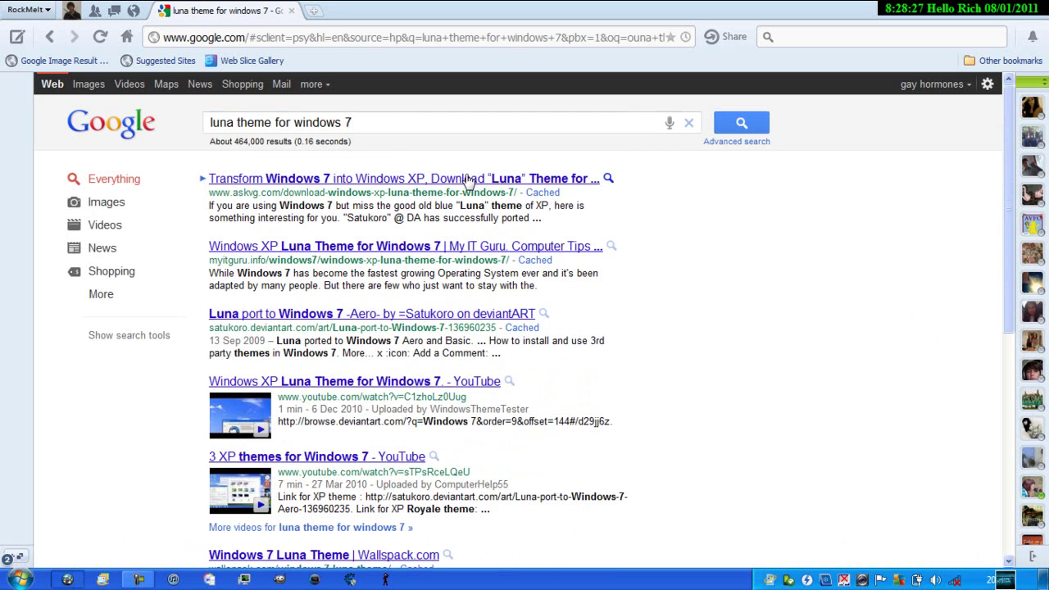
{"action": "scroll", "coordinate": [402, 254], "scroll_direction": "down", "scroll_amount": 3}
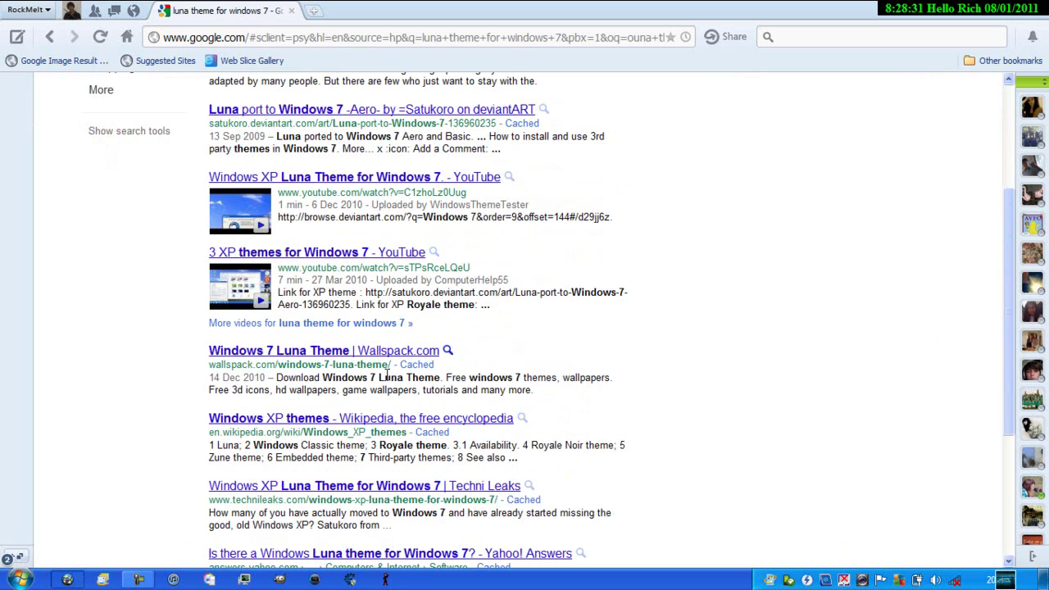
Step: Open the Wallspack Windows 7 Luna Theme result and scroll through the post
{"action": "left_click", "coordinate": [348, 351]}
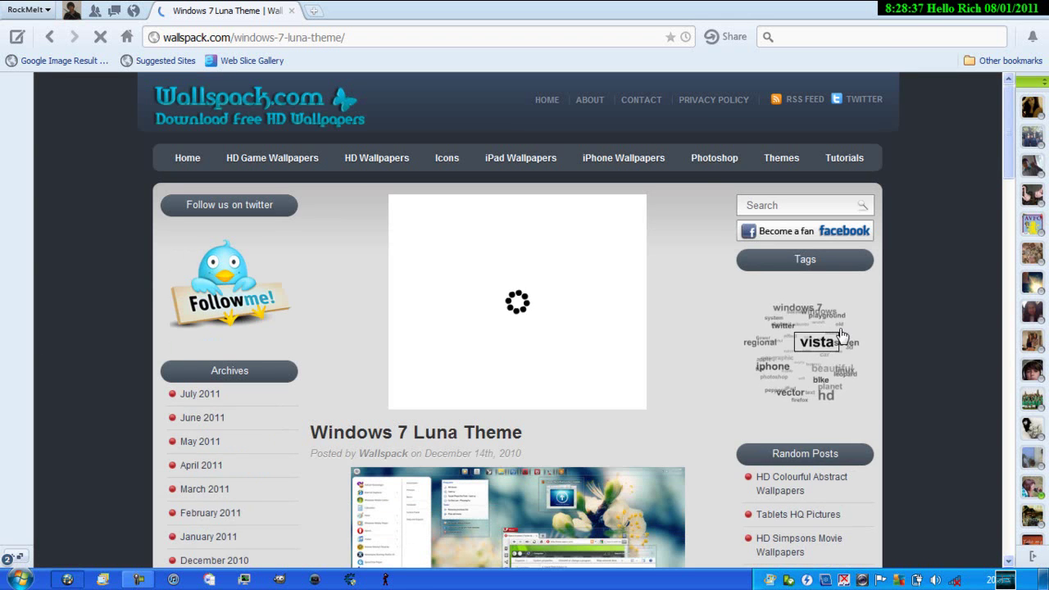
{"action": "scroll", "coordinate": [663, 246], "scroll_direction": "down", "scroll_amount": 4}
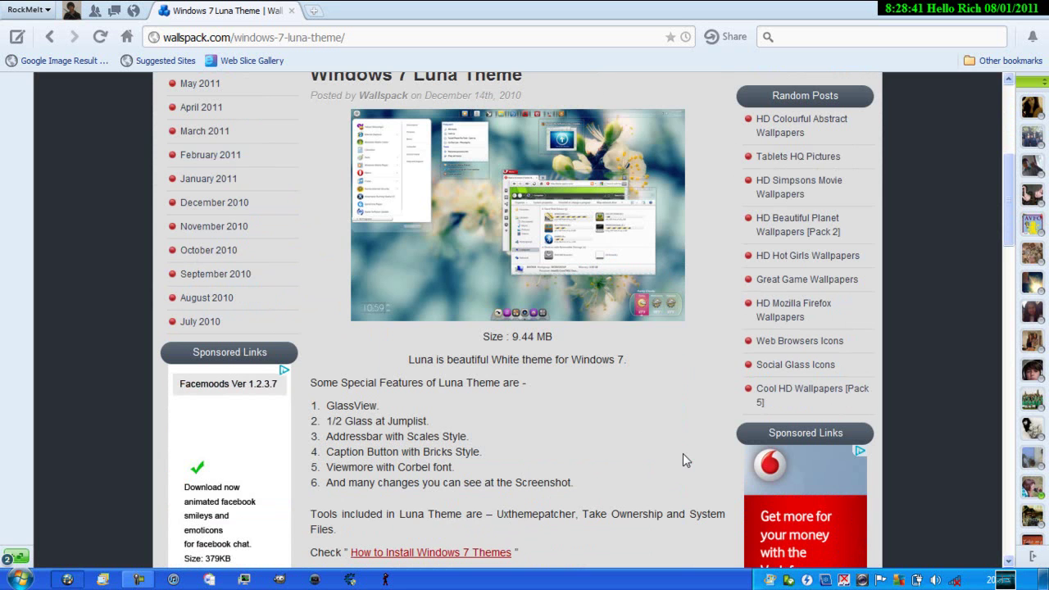
{"action": "scroll", "coordinate": [683, 433], "scroll_direction": "up", "scroll_amount": 1}
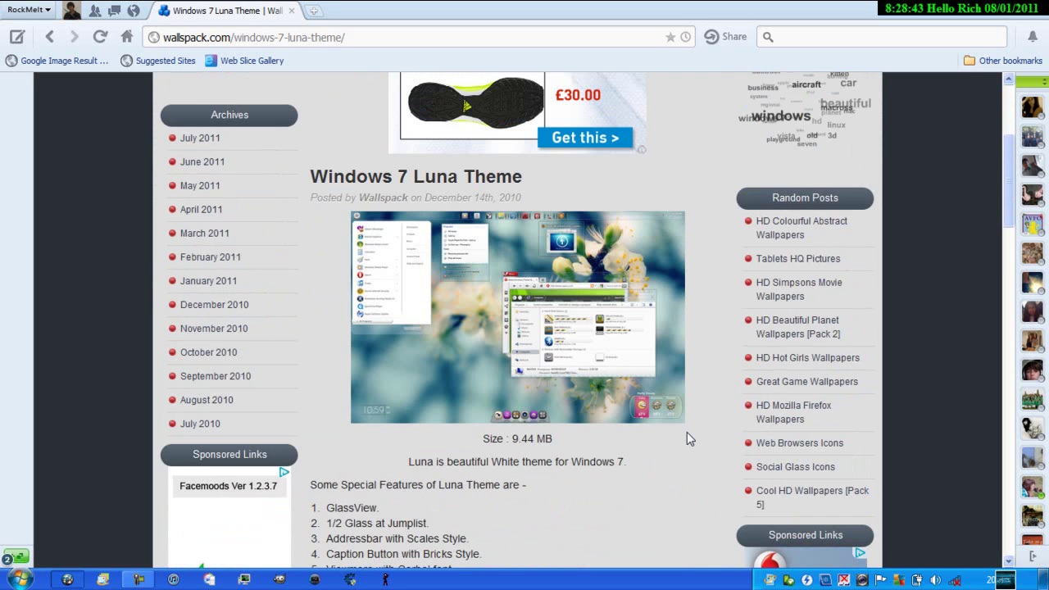
{"action": "scroll", "coordinate": [687, 438], "scroll_direction": "down", "scroll_amount": 3}
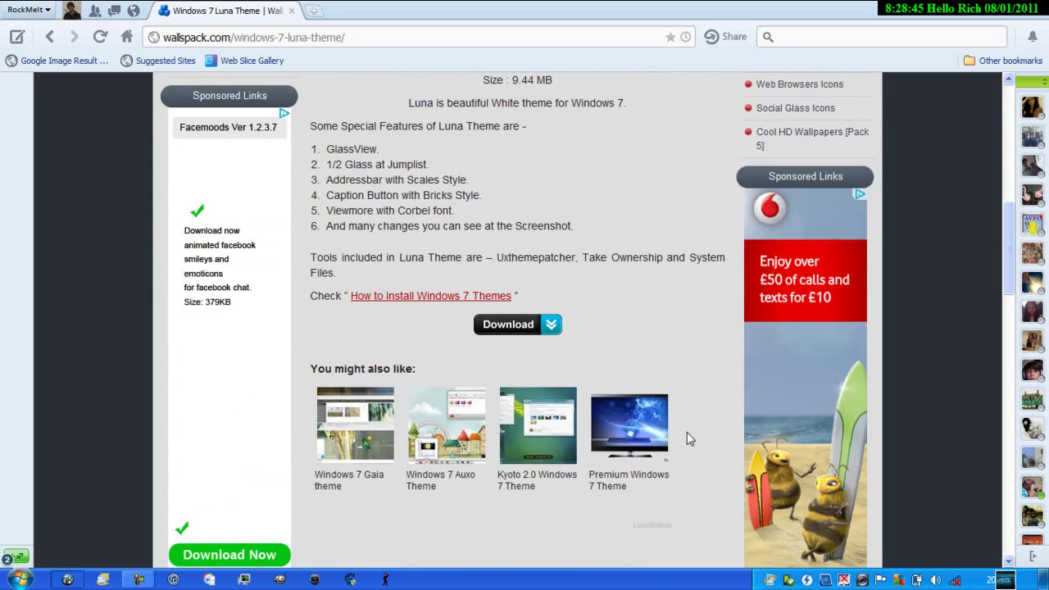
{"action": "scroll", "coordinate": [687, 439], "scroll_direction": "up", "scroll_amount": 1}
Step: Load Google in a new tab, close that tab, and show the desktop
{"action": "left_click", "coordinate": [314, 11]}
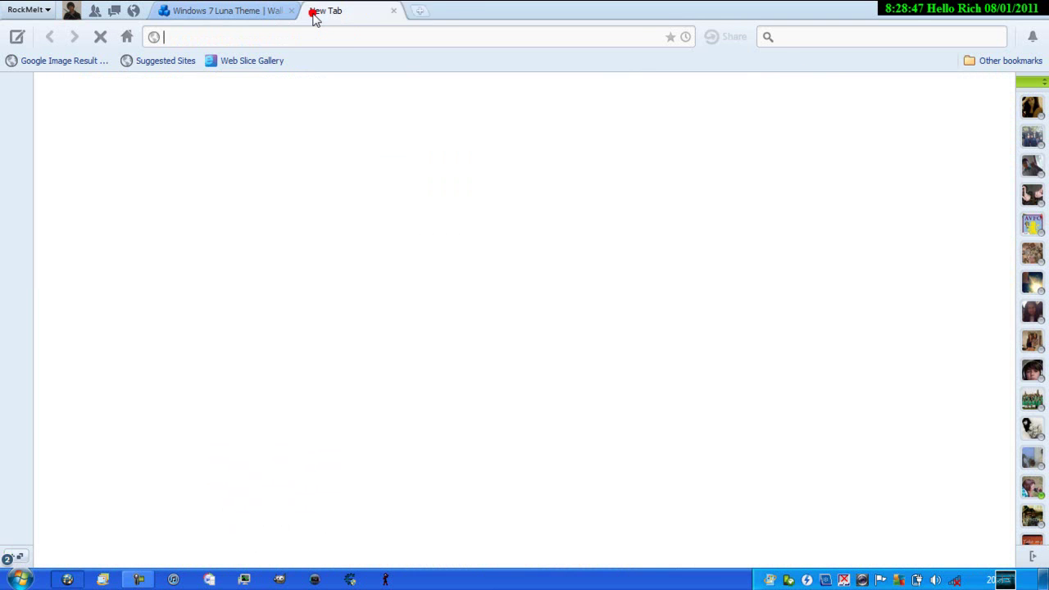
{"action": "left_click", "coordinate": [450, 300]}
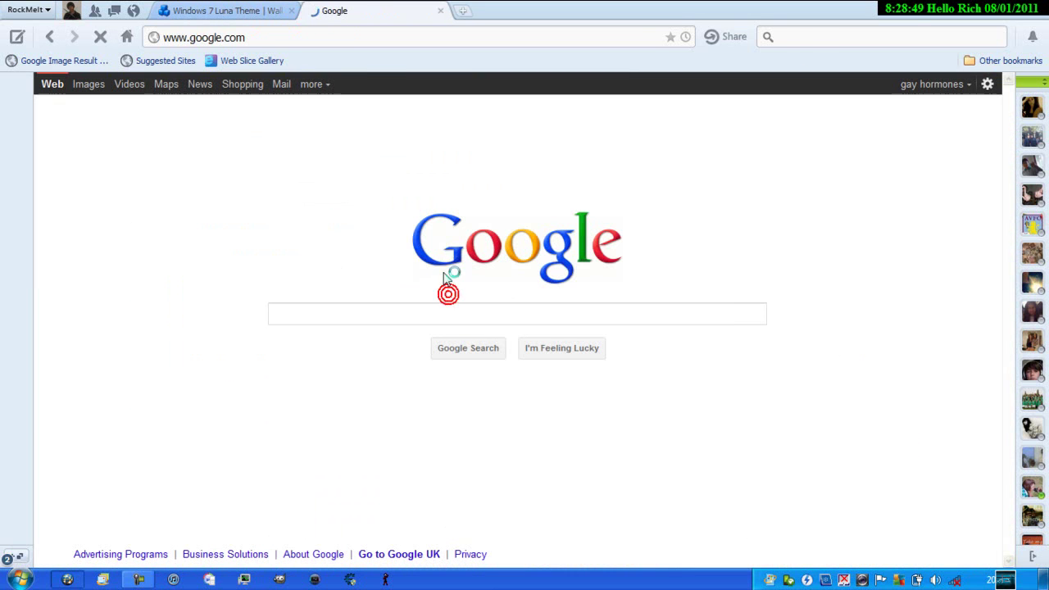
{"action": "left_click", "coordinate": [440, 10]}
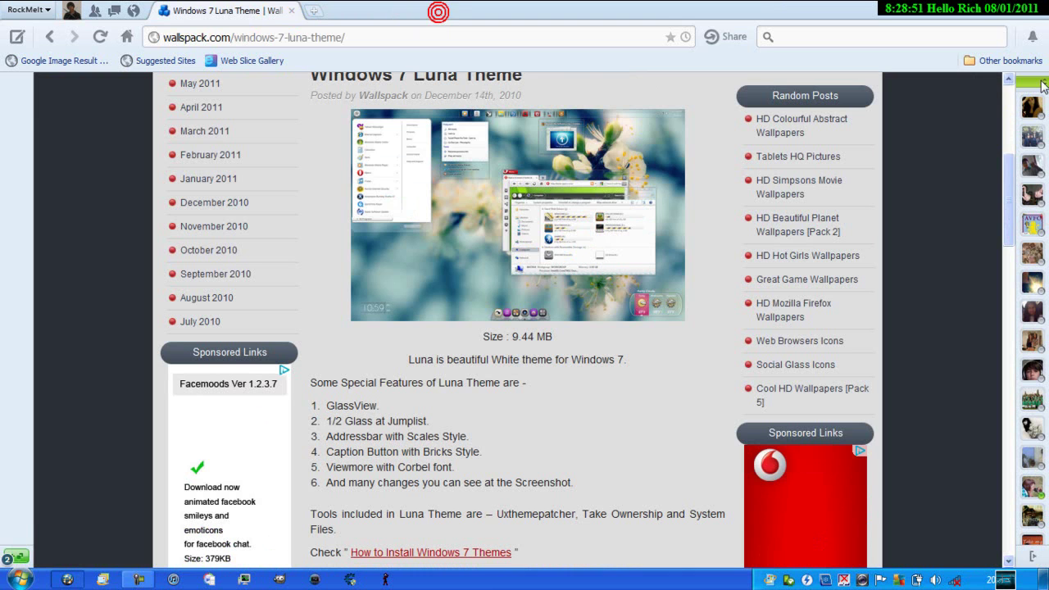
{"action": "key", "text": "super+d"}
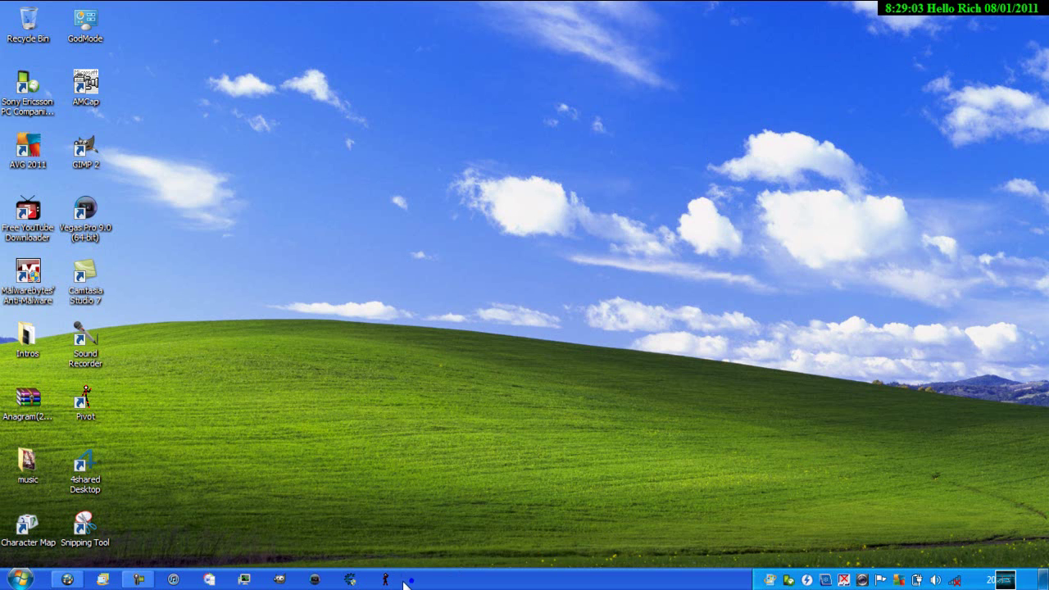
Step: Turn off 'Use small icons' in Taskbar Properties, keeping Always combine, and apply it
{"action": "right_click", "coordinate": [418, 579]}
{"action": "left_click", "coordinate": [464, 569]}
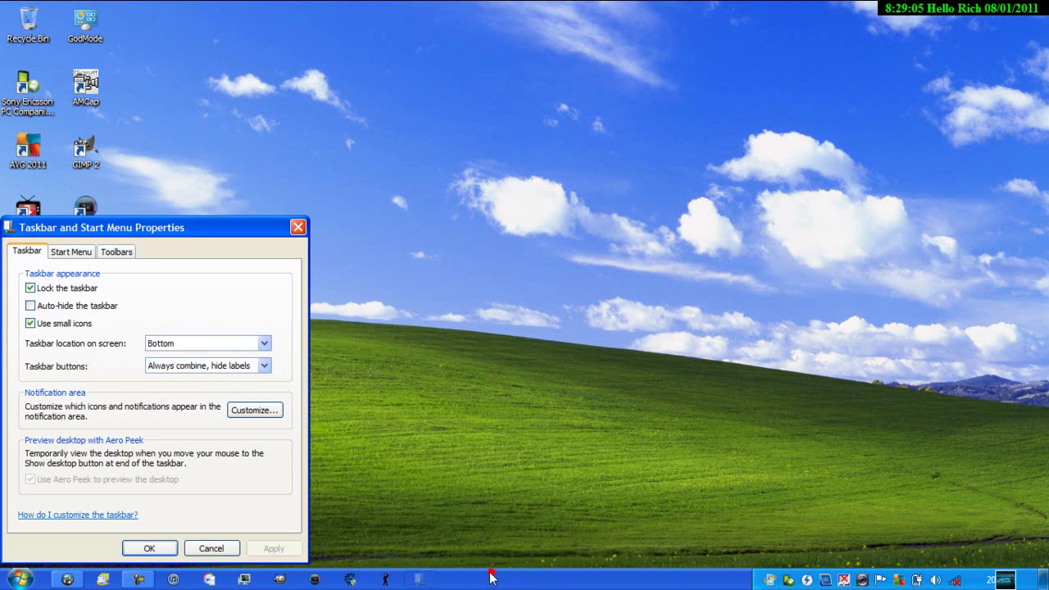
{"action": "left_click", "coordinate": [60, 323]}
{"action": "left_click", "coordinate": [206, 366]}
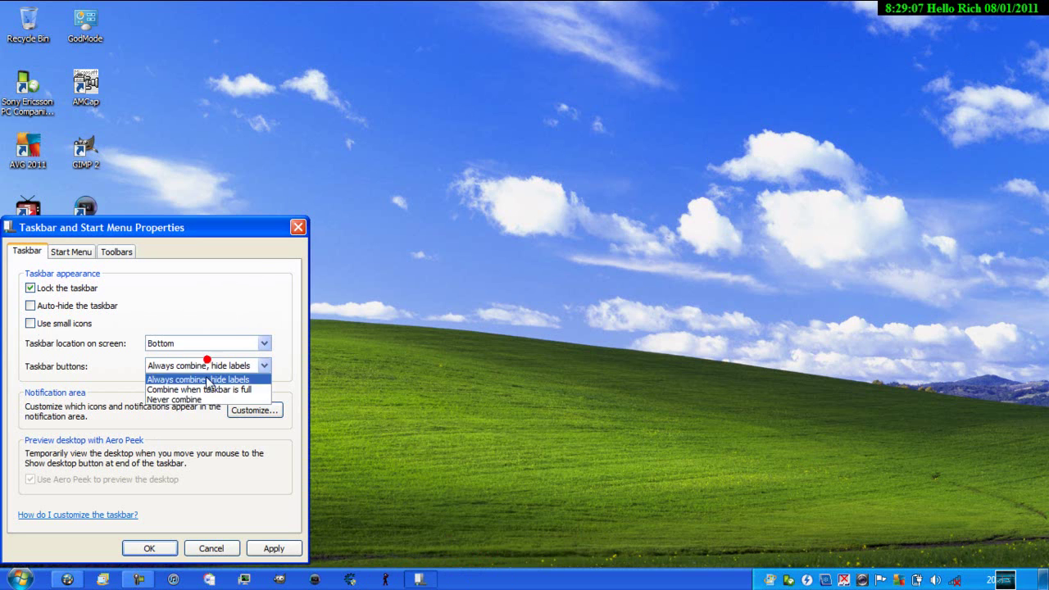
{"action": "left_click", "coordinate": [201, 378]}
{"action": "left_click", "coordinate": [274, 548]}
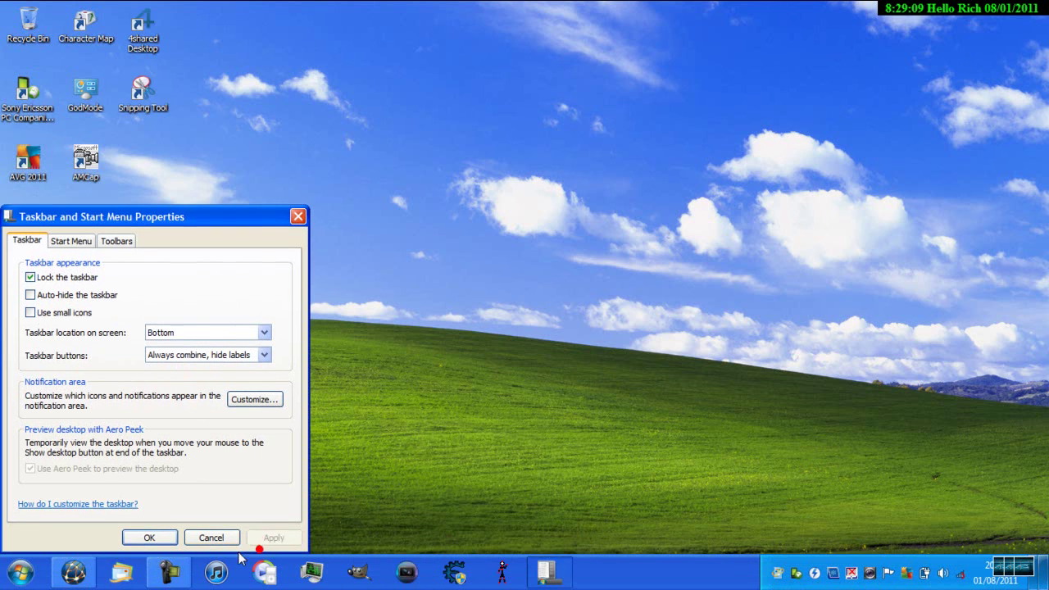
{"action": "left_click", "coordinate": [149, 548]}
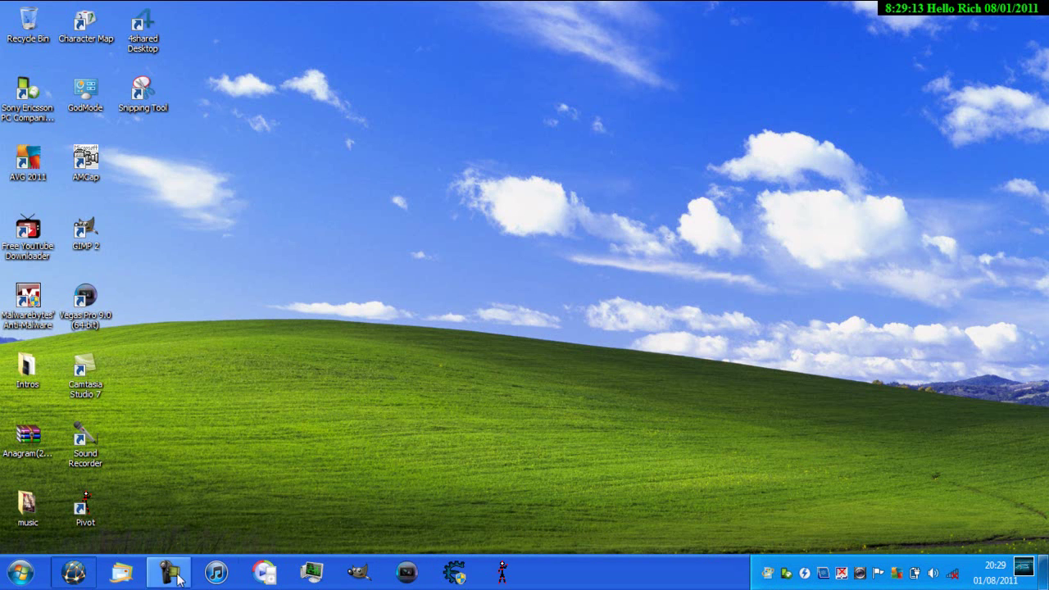
{"action": "key", "text": "super"}
{"action": "left_click", "coordinate": [475, 297]}
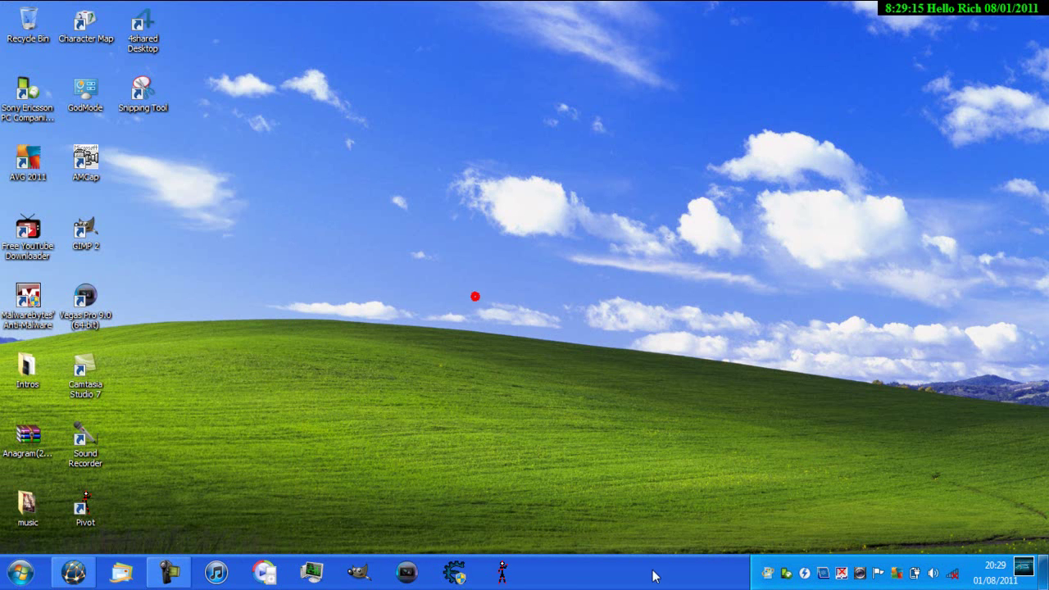
Step: Tick 'Use small icons', set buttons to Never combine, and open the Notification area Customize page
{"action": "right_click", "coordinate": [597, 578]}
{"action": "left_click", "coordinate": [532, 235]}
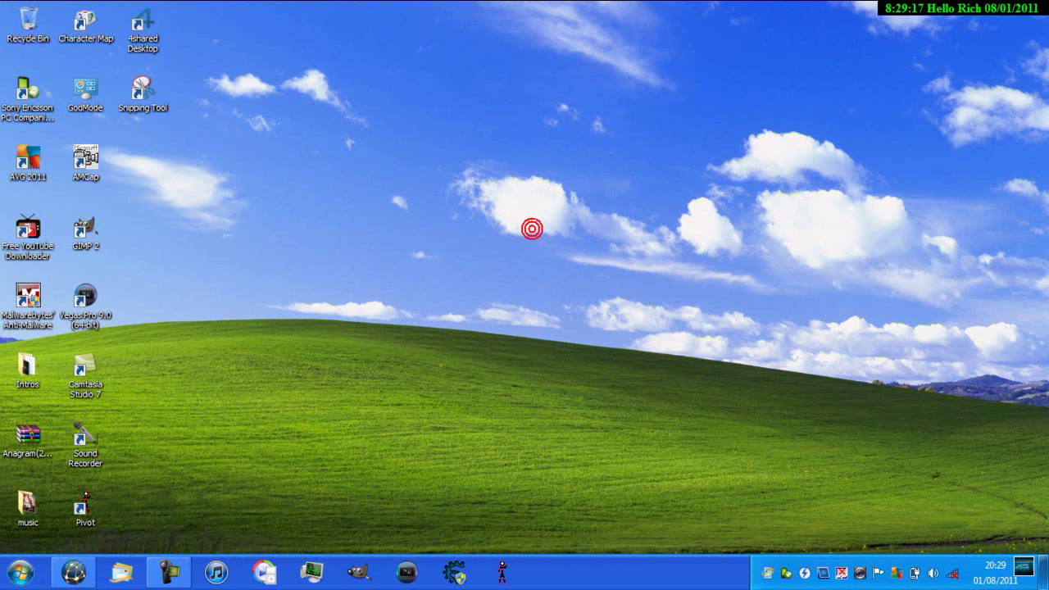
{"action": "right_click", "coordinate": [622, 583]}
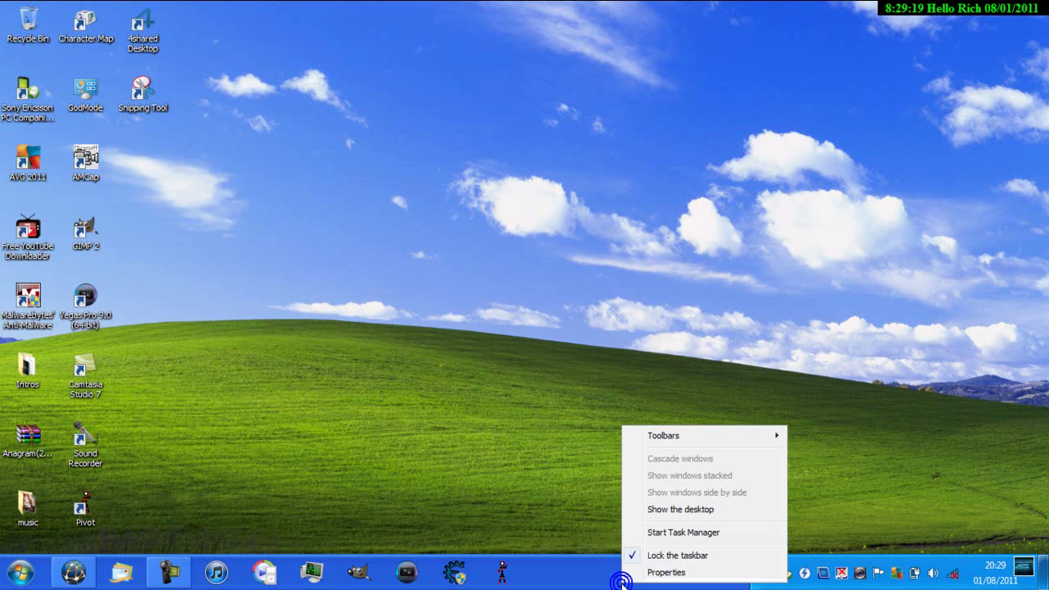
{"action": "left_click", "coordinate": [719, 572]}
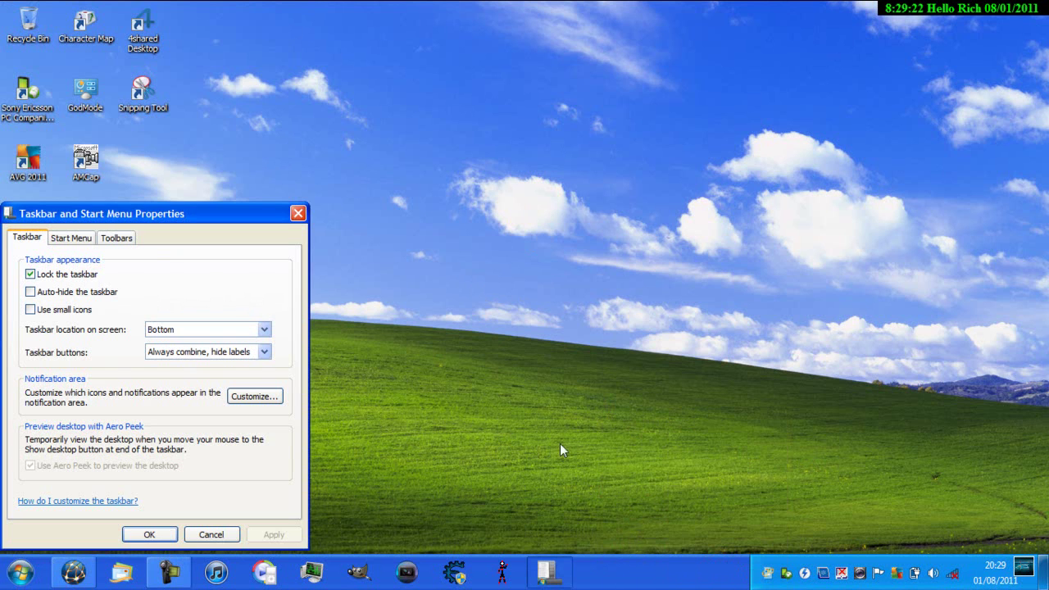
{"action": "left_click", "coordinate": [31, 310]}
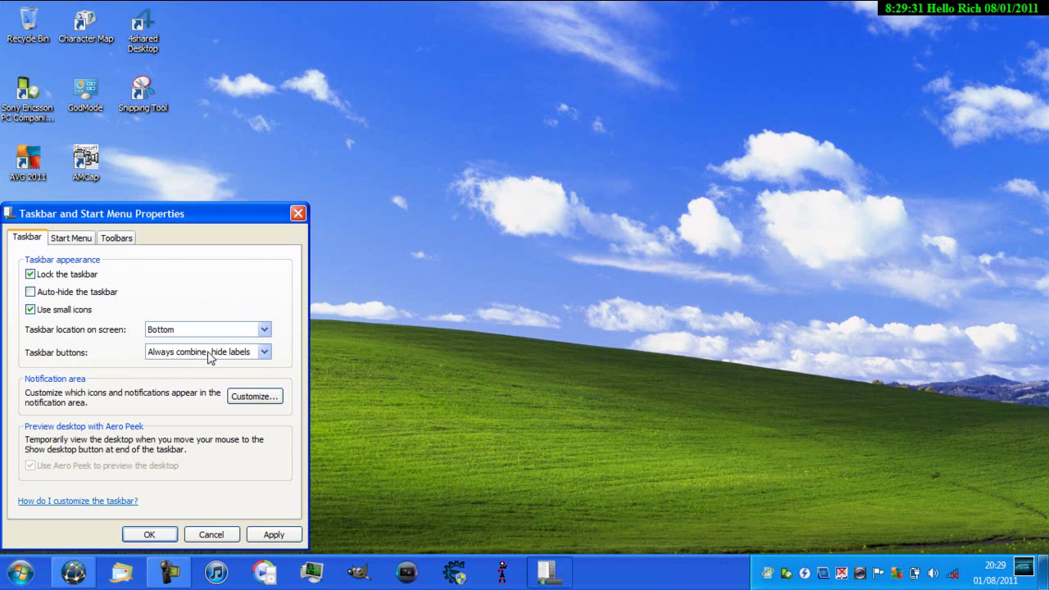
{"action": "left_click", "coordinate": [264, 353]}
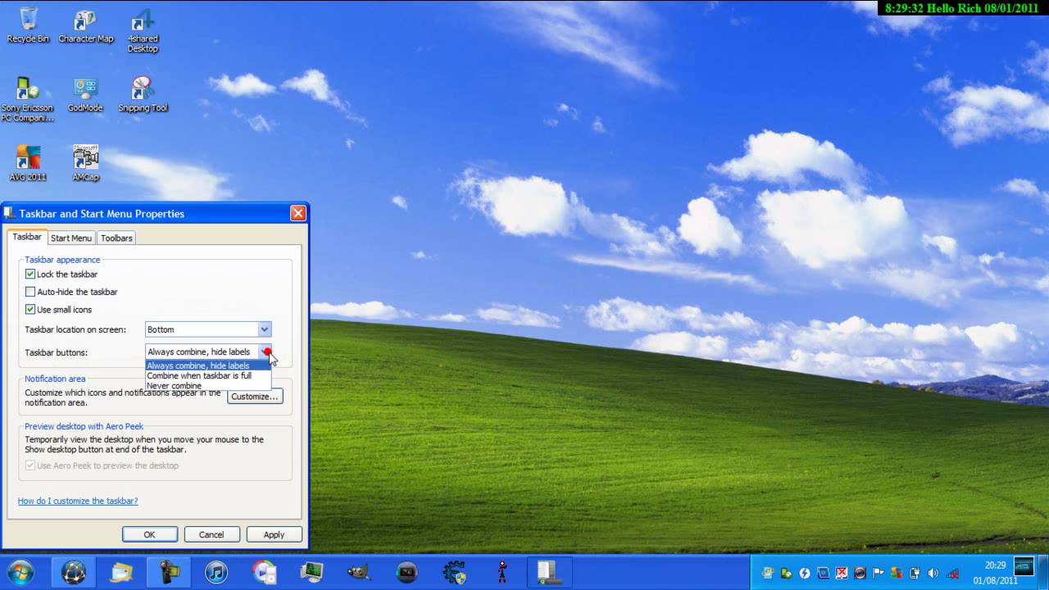
{"action": "left_click", "coordinate": [243, 386]}
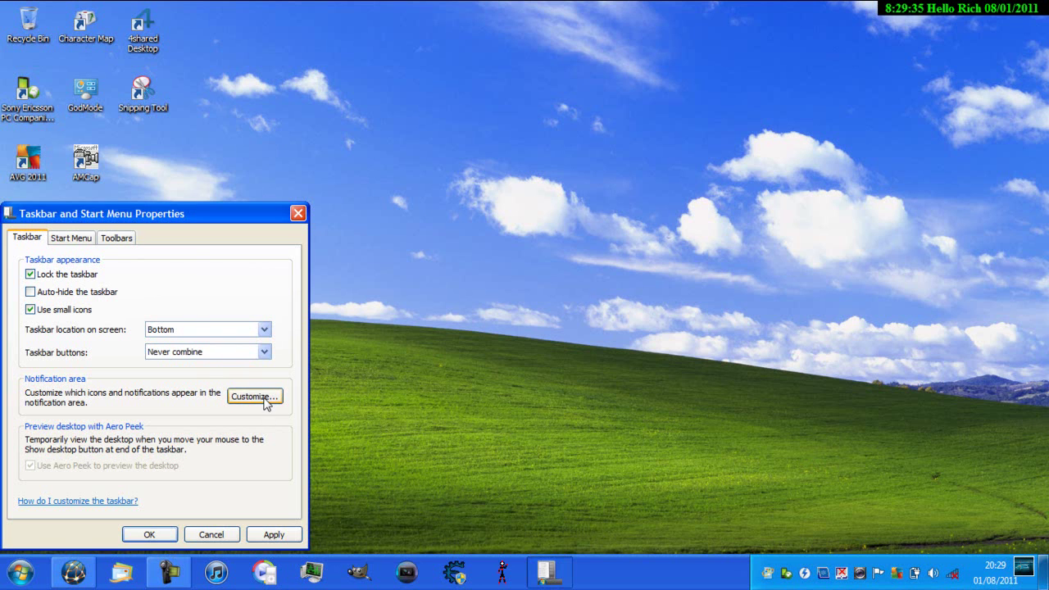
{"action": "left_click", "coordinate": [258, 396]}
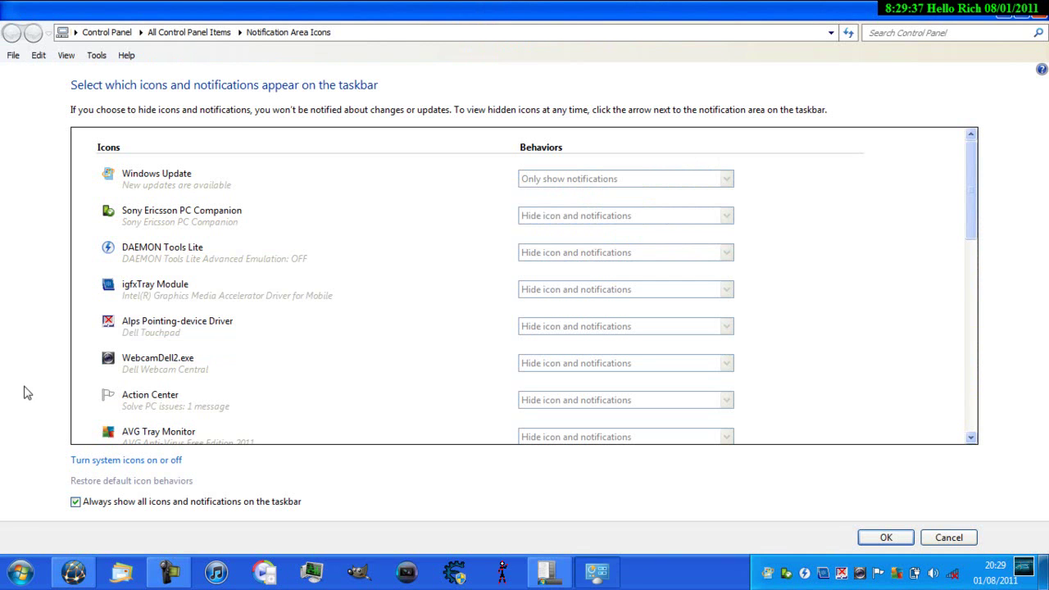
Step: Re-tick 'Always show all icons and notifications on the taskbar' and confirm with OK
{"action": "left_click", "coordinate": [75, 502]}
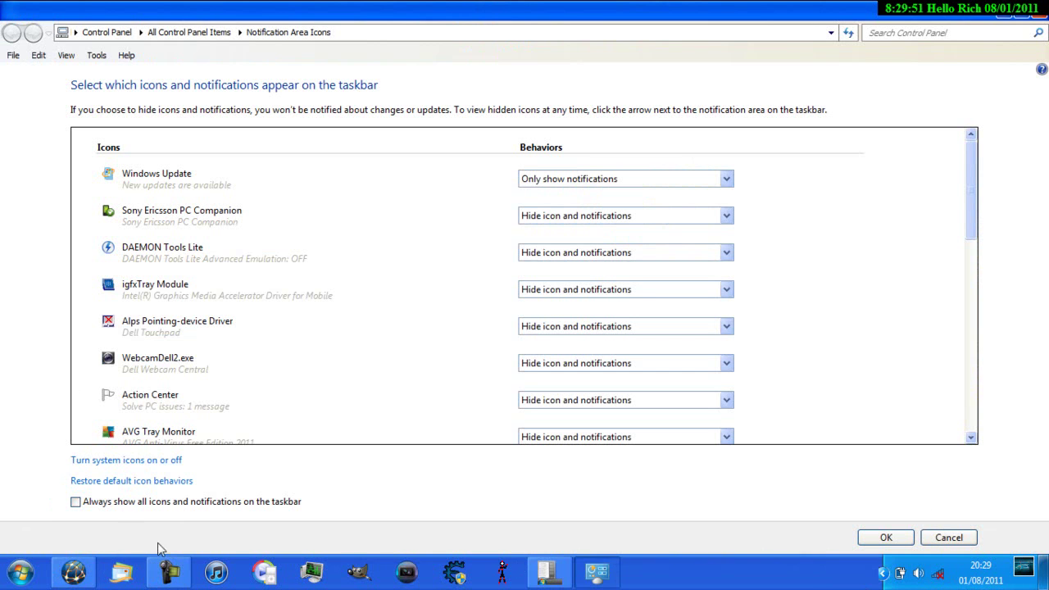
{"action": "left_click", "coordinate": [76, 502]}
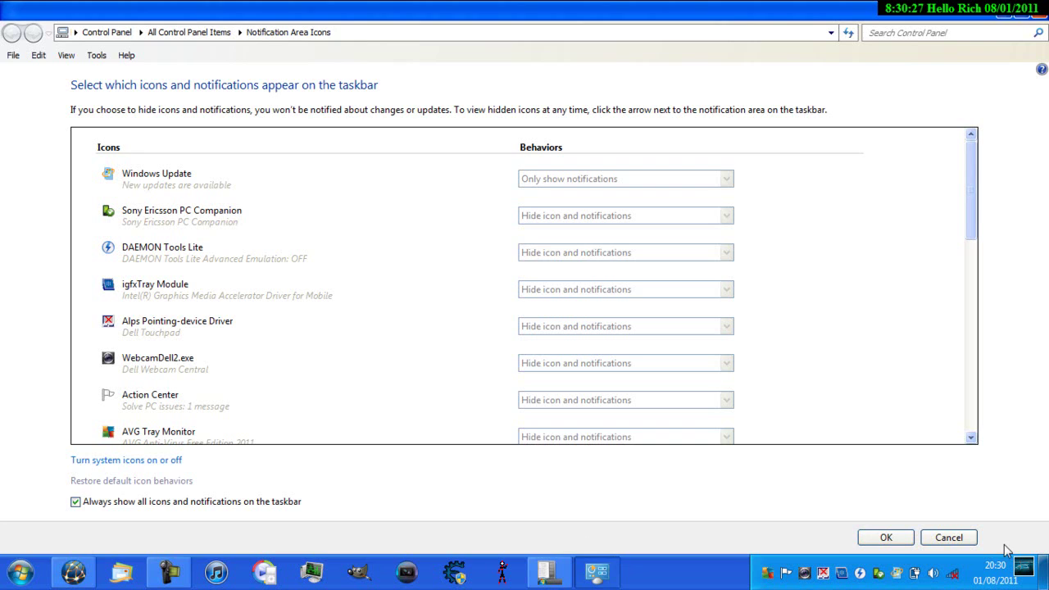
{"action": "left_click", "coordinate": [886, 537]}
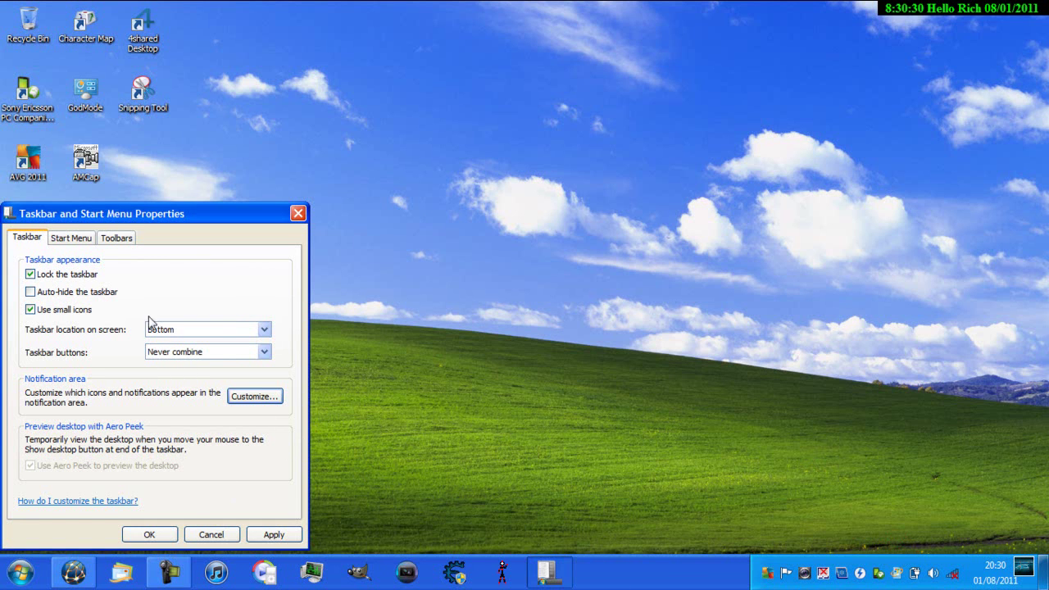
Step: Apply and close Taskbar Properties, then restore the Luna Theme browser window
{"action": "left_click", "coordinate": [259, 533]}
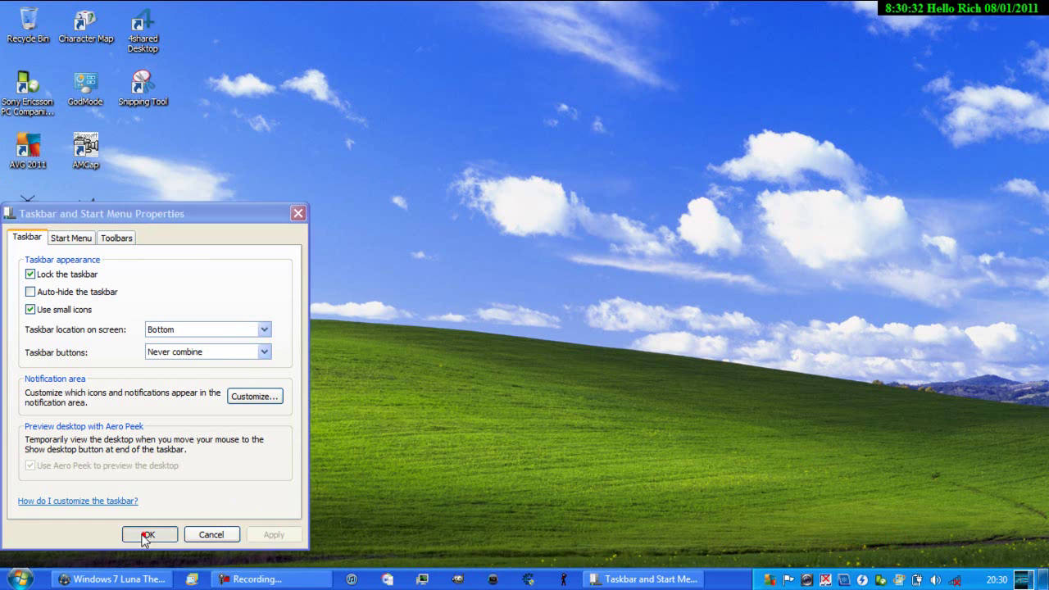
{"action": "left_click", "coordinate": [148, 534]}
{"action": "left_click", "coordinate": [419, 389]}
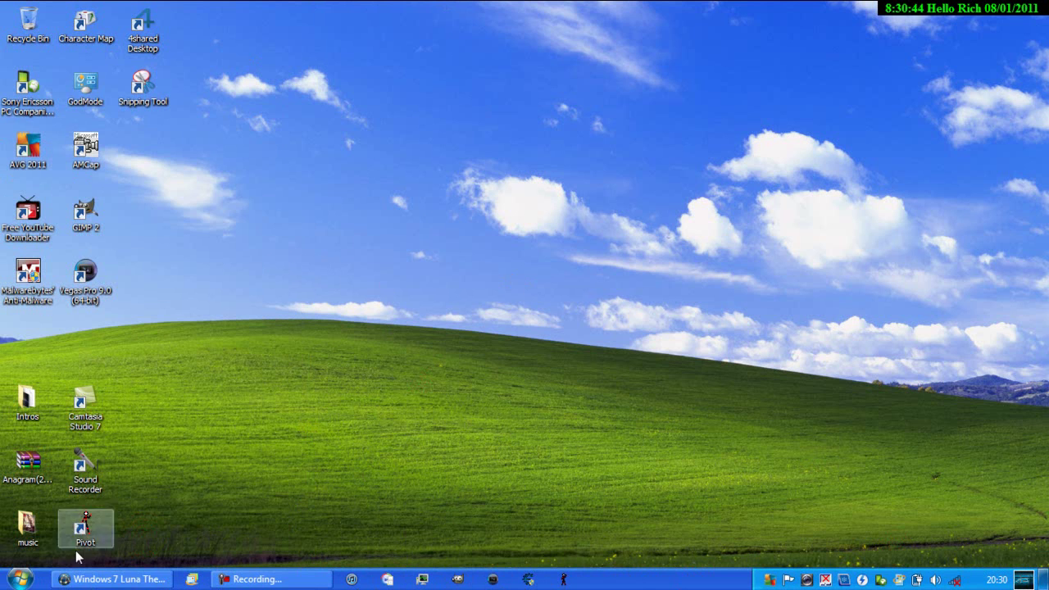
{"action": "left_click", "coordinate": [119, 579]}
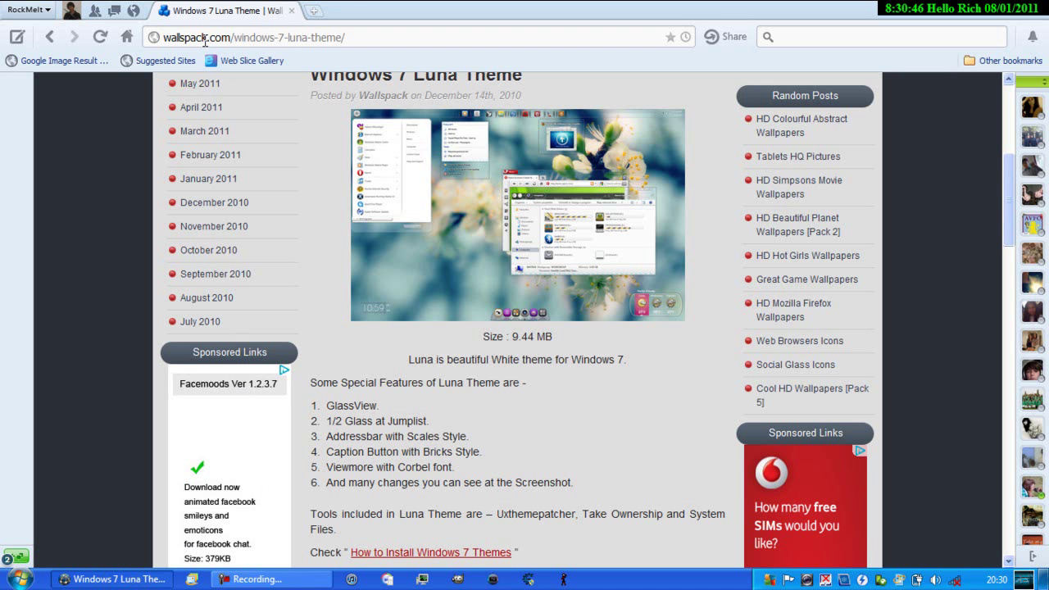
Step: Search Google Images for 'xp background' in a new tab
{"action": "left_click", "coordinate": [313, 11]}
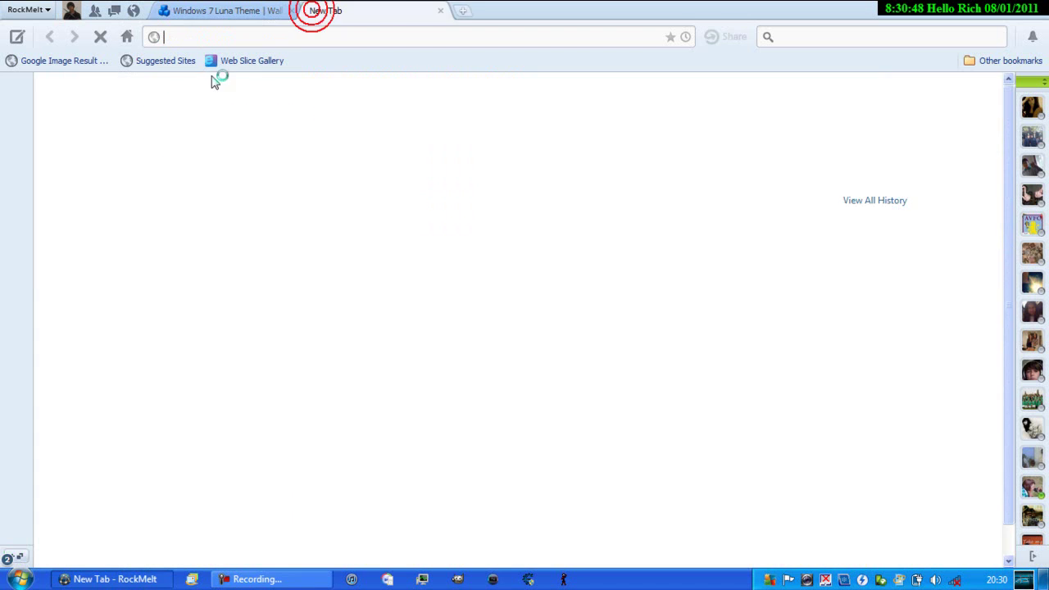
{"action": "left_click", "coordinate": [402, 311]}
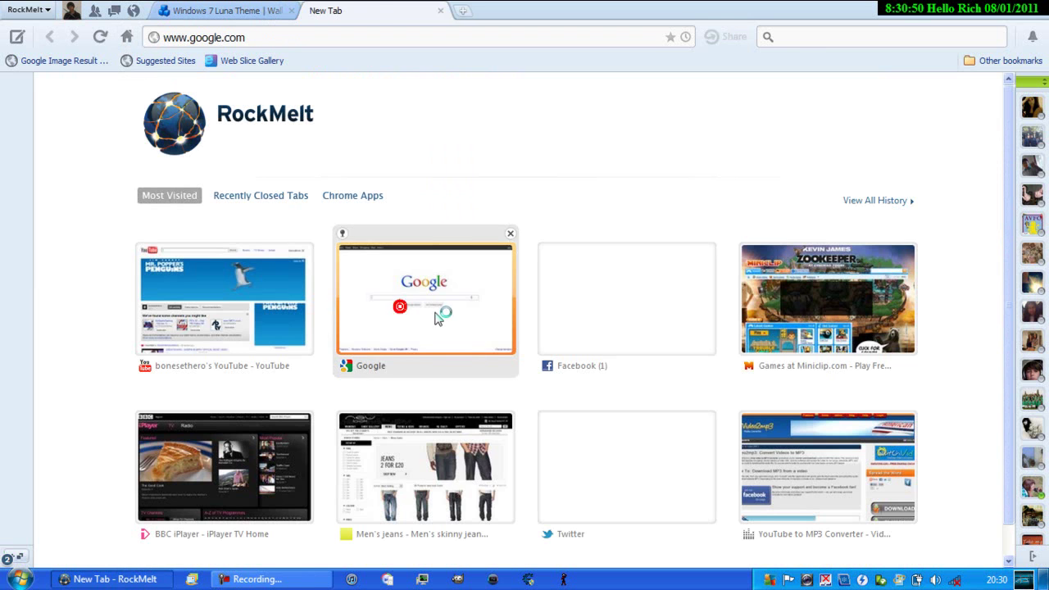
{"action": "left_click", "coordinate": [89, 85]}
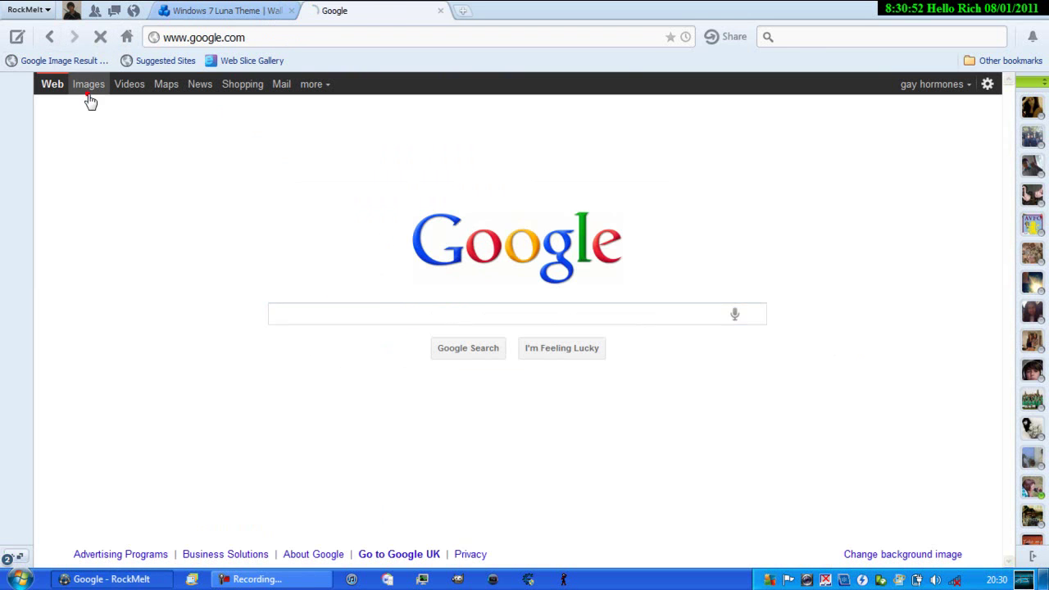
{"action": "left_click", "coordinate": [333, 260]}
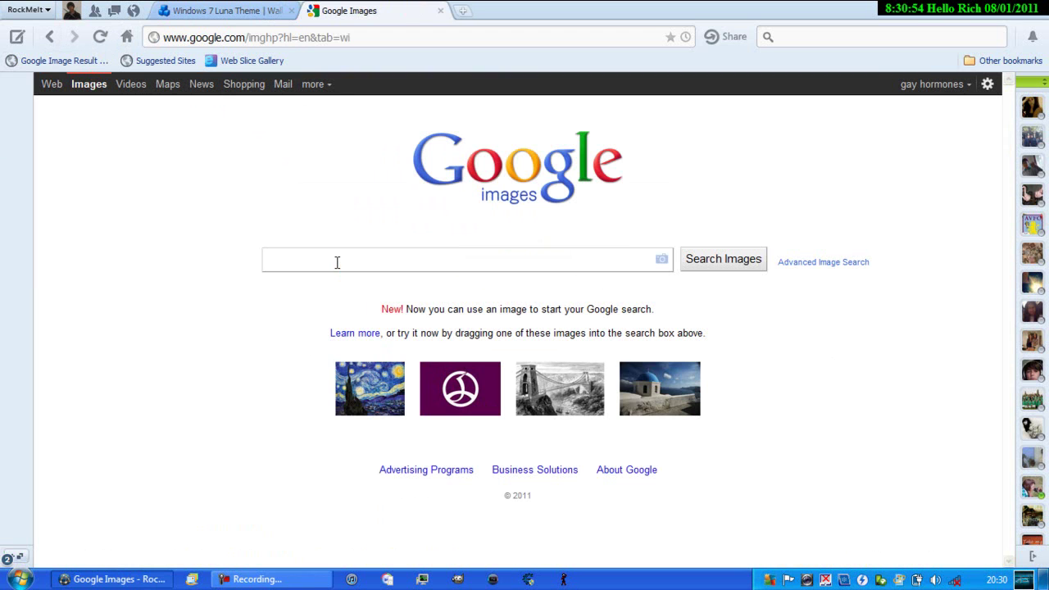
{"action": "type", "text": "xp background"}
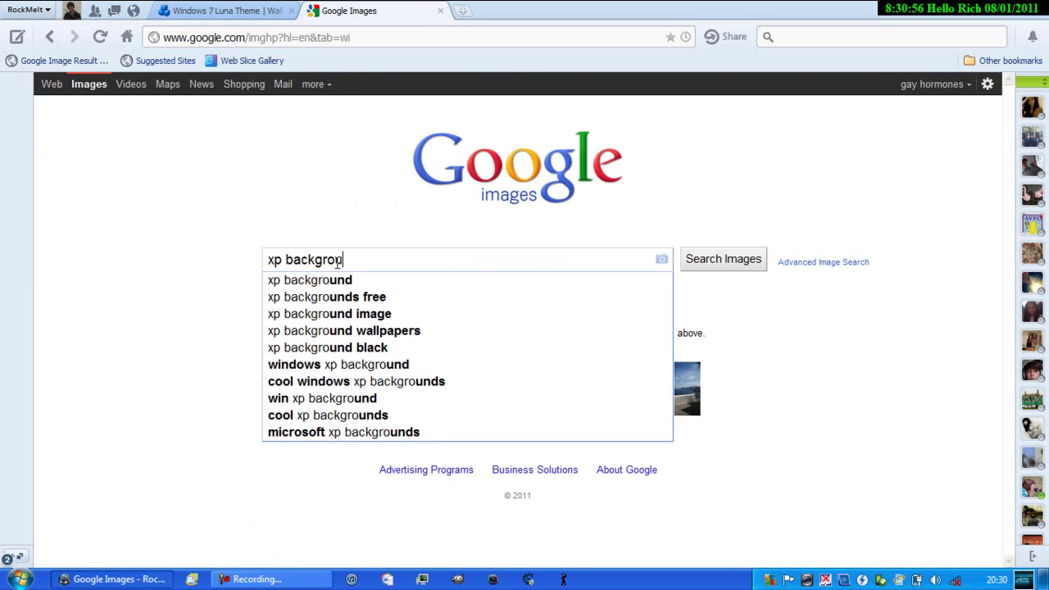
{"action": "key", "text": "Return"}
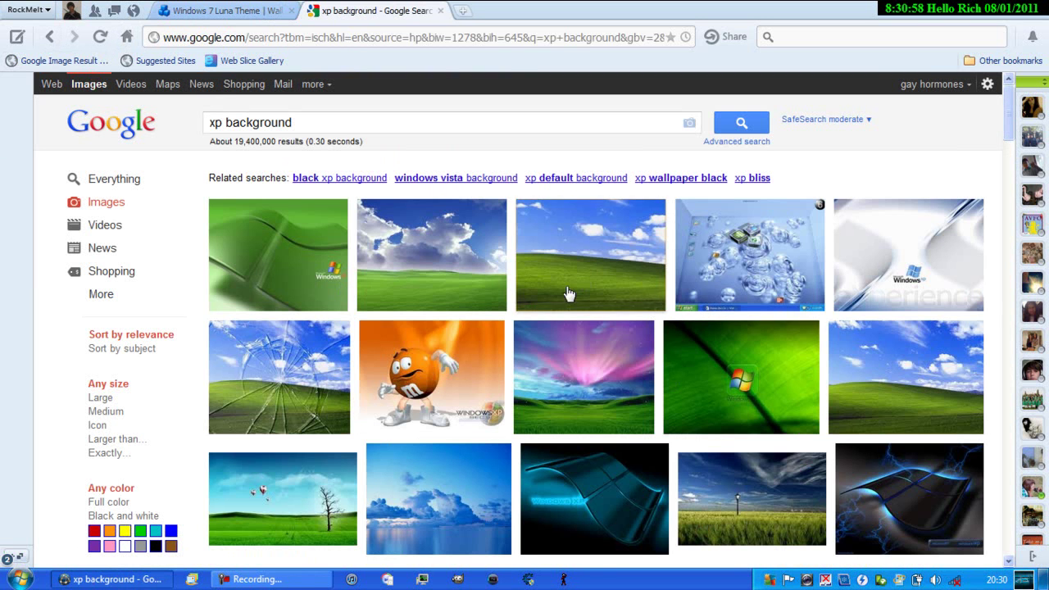
Step: Open the green-hill Bliss wallpaper result, then close the tab and show the desktop
{"action": "left_click", "coordinate": [613, 248]}
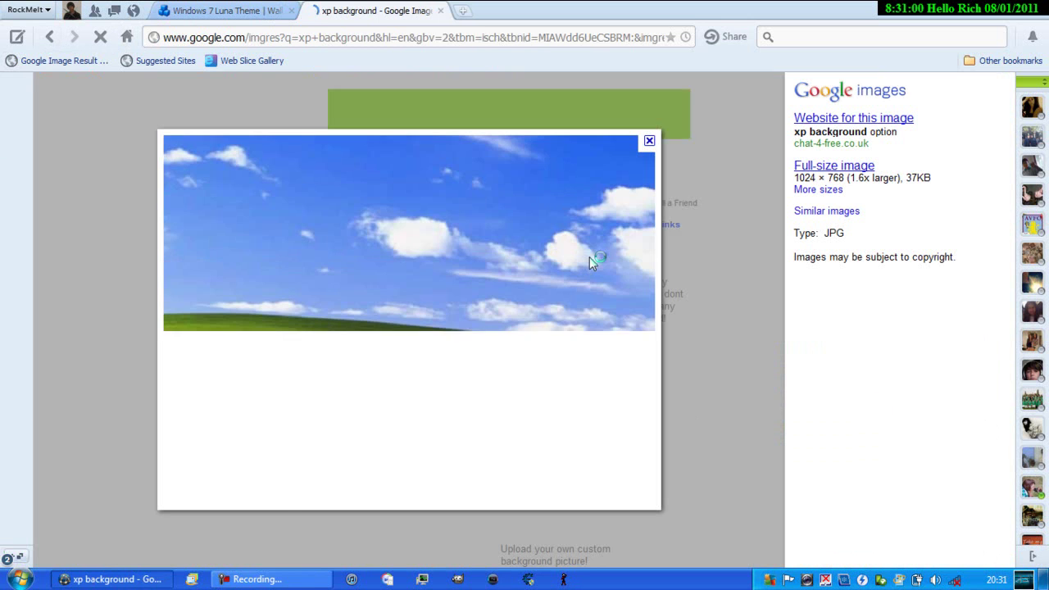
{"action": "right_click", "coordinate": [428, 252]}
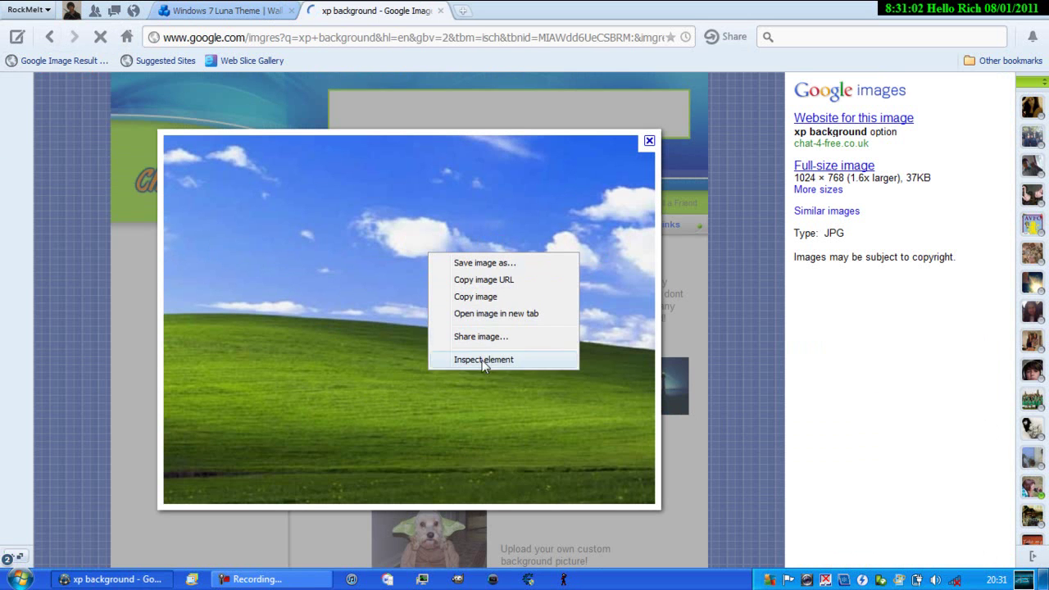
{"action": "left_click", "coordinate": [471, 264]}
{"action": "right_click", "coordinate": [412, 245]}
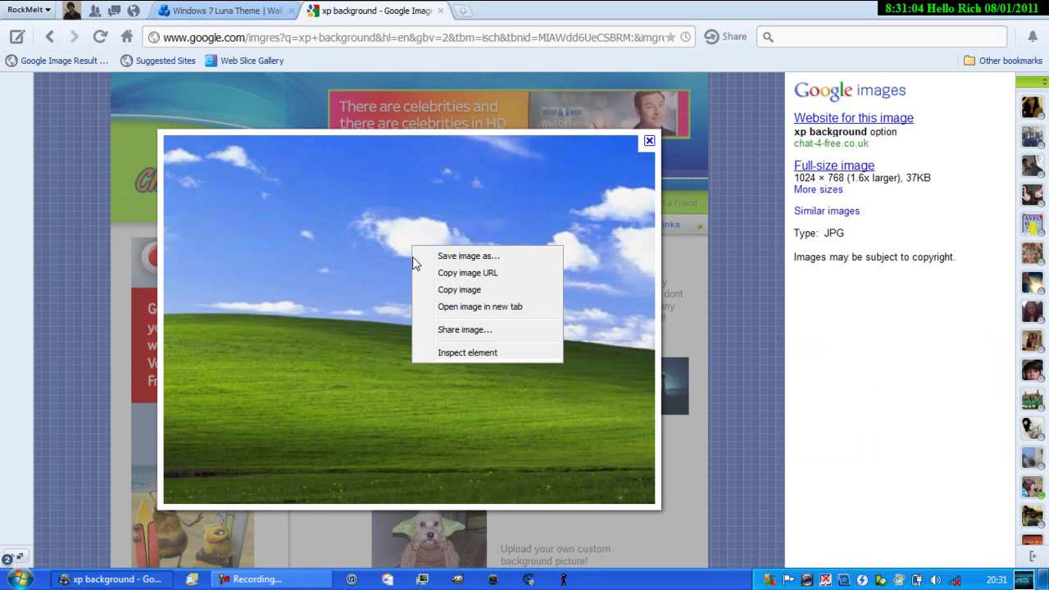
{"action": "left_click", "coordinate": [323, 254]}
{"action": "left_click_drag", "start_coordinate": [323, 254], "coordinate": [303, 276]}
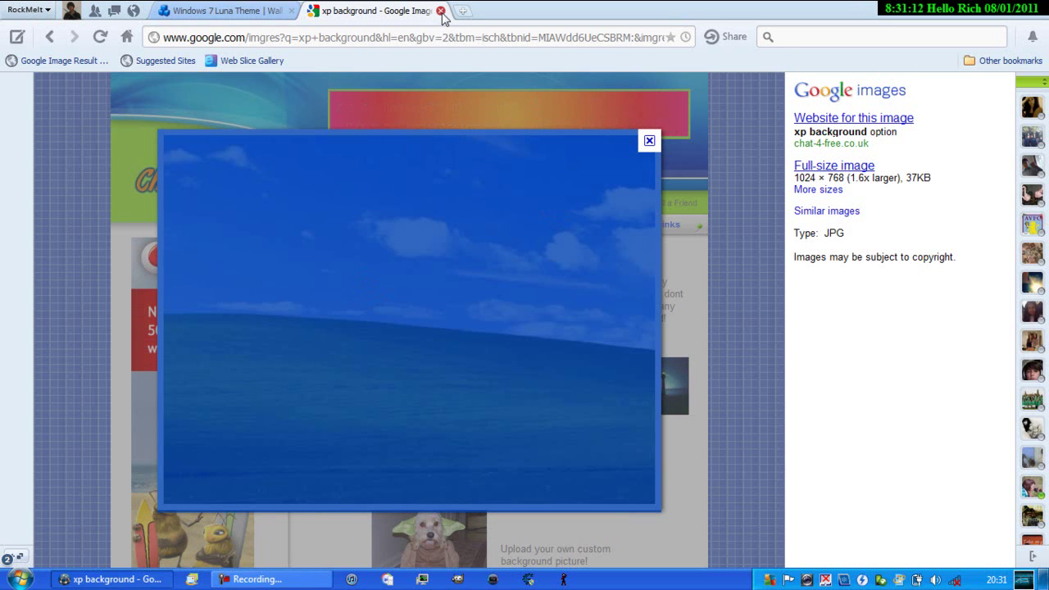
{"action": "left_click", "coordinate": [441, 11]}
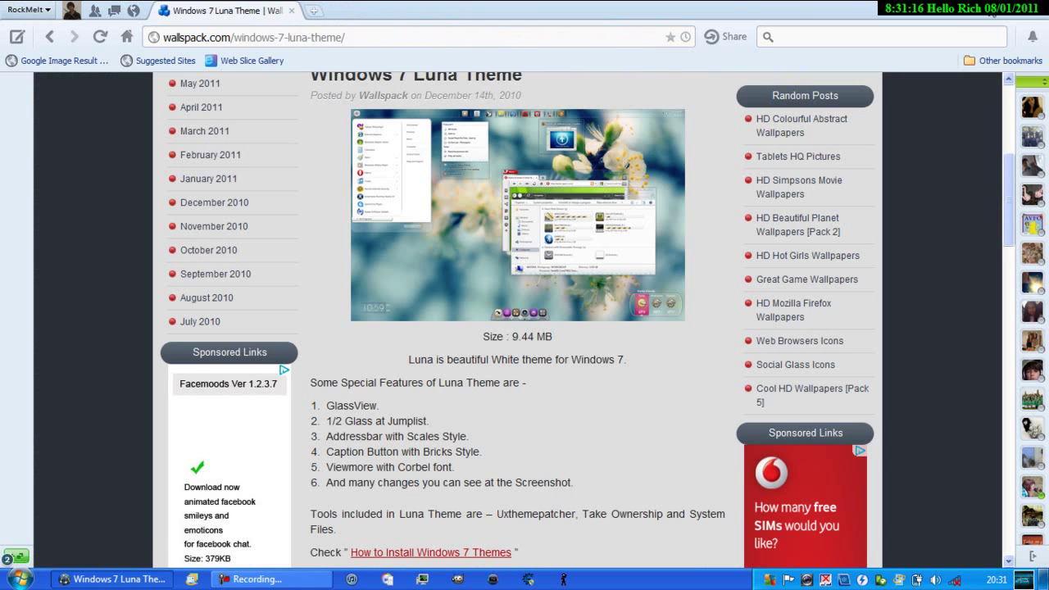
{"action": "key", "text": "super+d"}
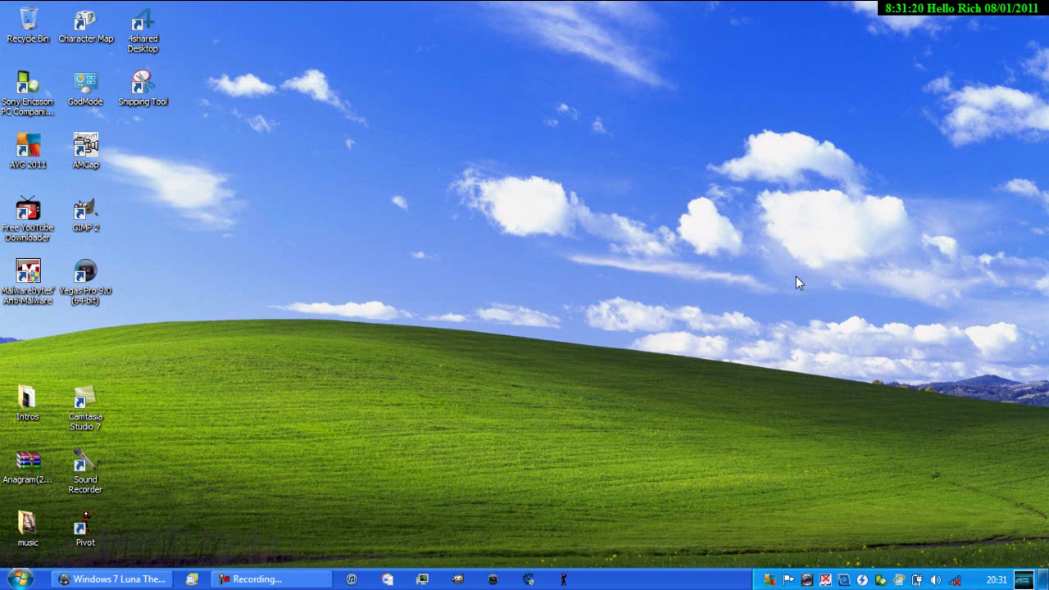
Step: Set taskbar buttons to 'Always combine, hide labels' in Taskbar Properties and apply
{"action": "right_click", "coordinate": [631, 585]}
{"action": "left_click", "coordinate": [648, 578]}
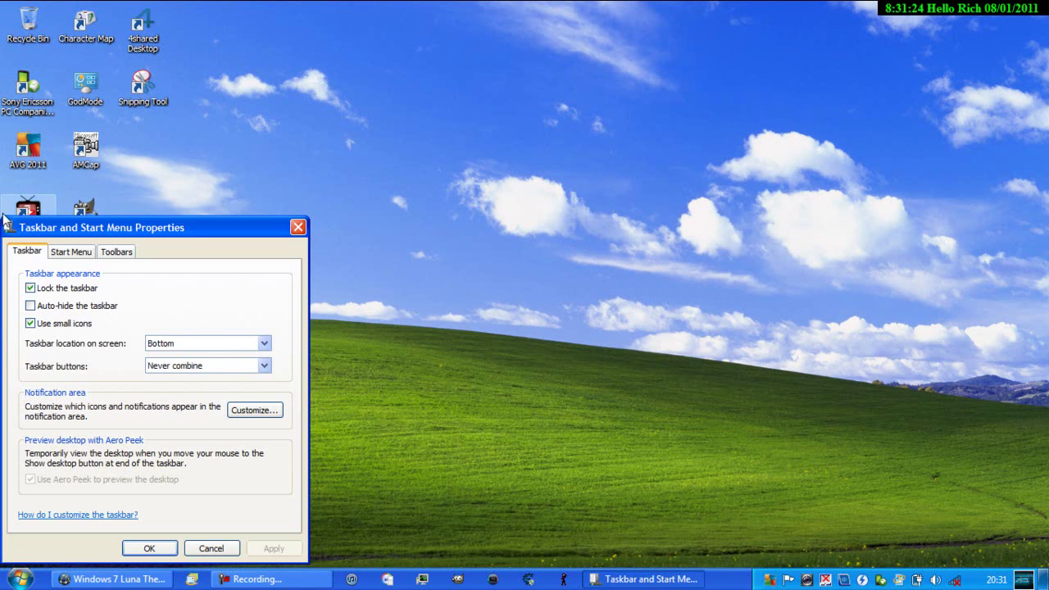
{"action": "left_click", "coordinate": [192, 366]}
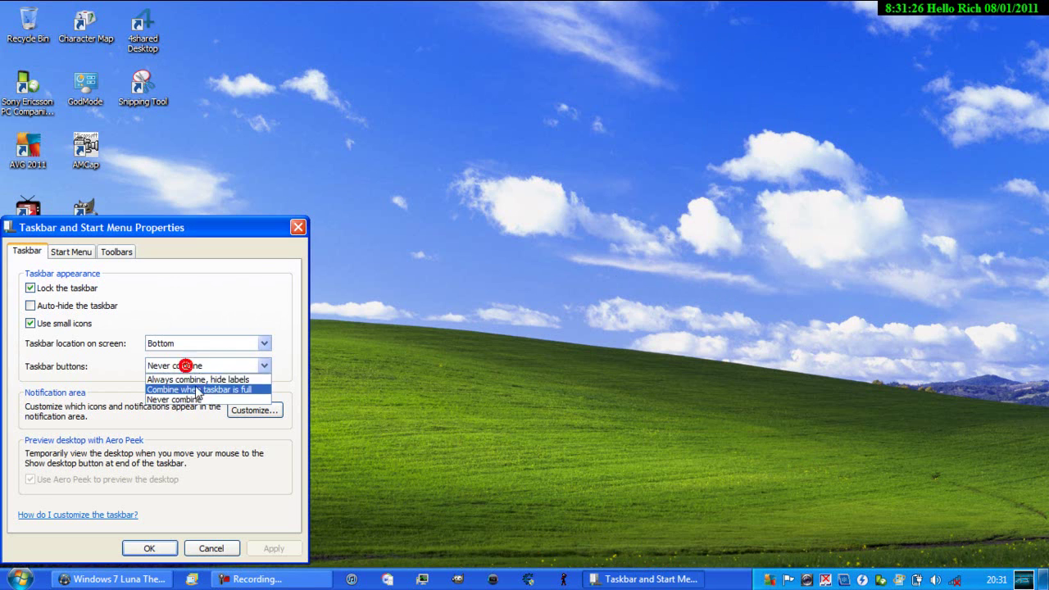
{"action": "left_click", "coordinate": [194, 378]}
{"action": "left_click", "coordinate": [272, 548]}
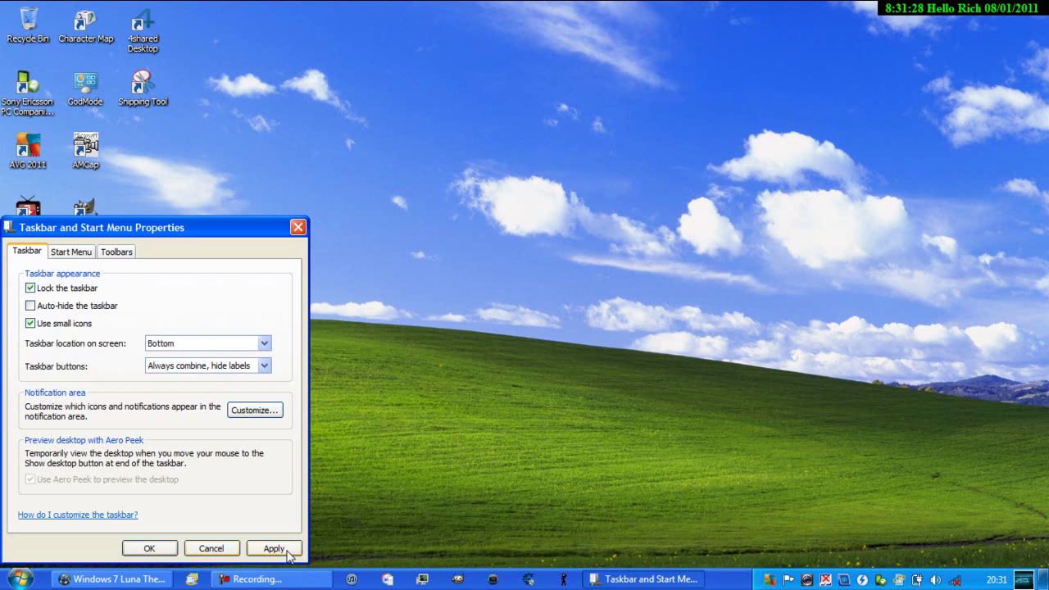
{"action": "left_click", "coordinate": [164, 545]}
{"action": "left_click", "coordinate": [440, 231]}
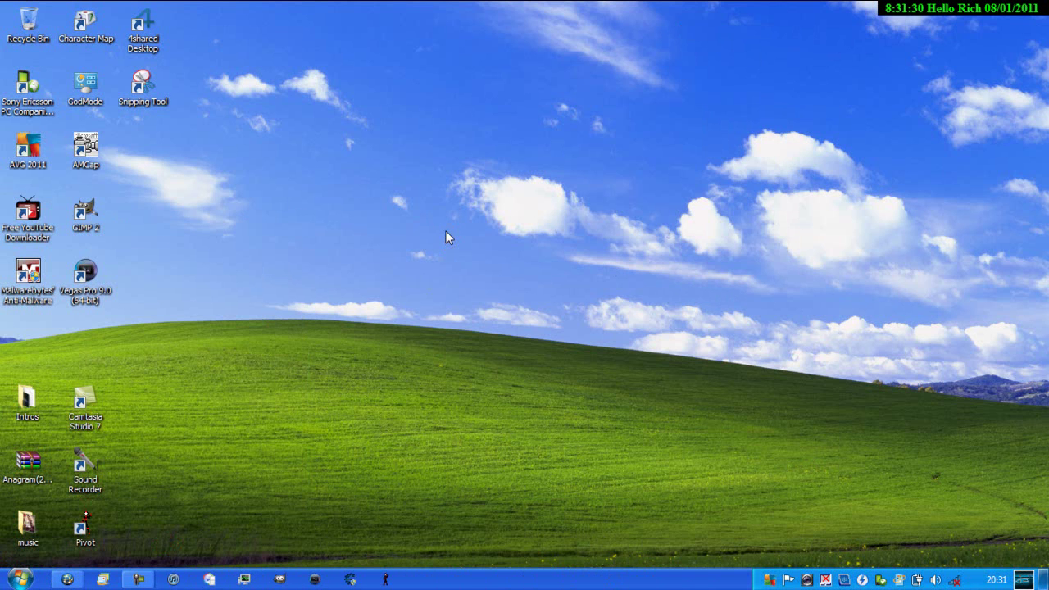